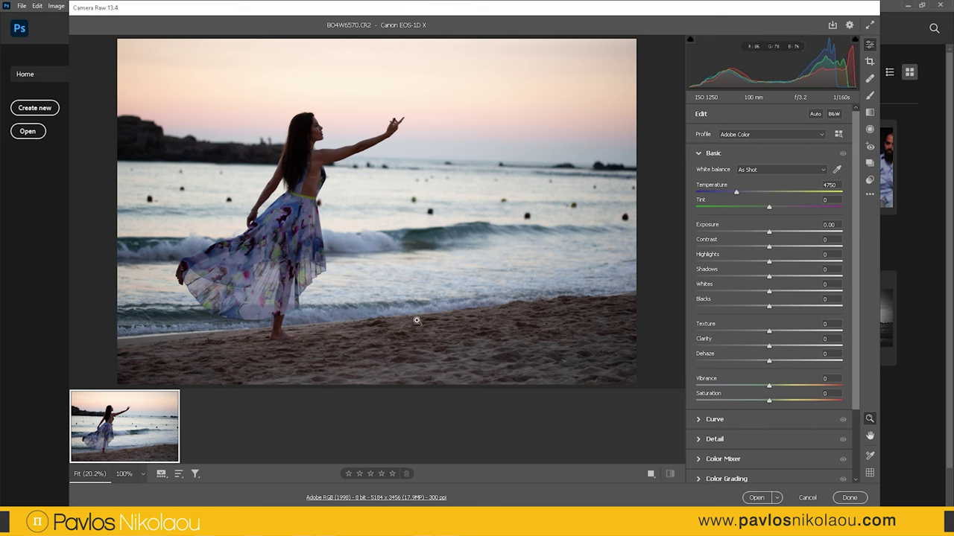
Step: Set Exposure +0.80, Highlights -33, Shadows +31, Whites -24, then view the face at 100%
mouse_move(769, 232)
left_mouse_down()
mouse_move(781, 231)
mouse_move(744, 262)
mouse_move(792, 277)
mouse_move(751, 291)
left_mouse_up()
left_click_drag(769, 306, 775, 307)
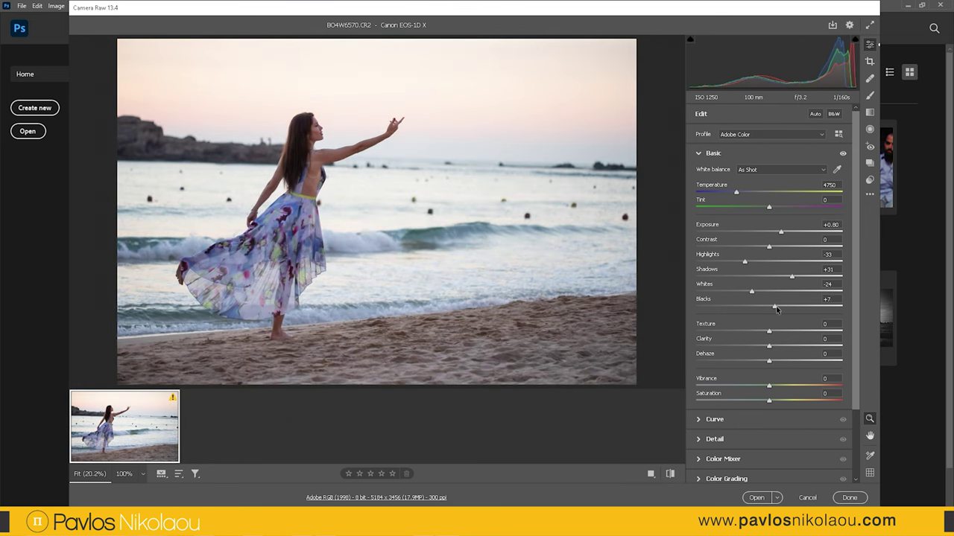
key("ctrl+alt+0")
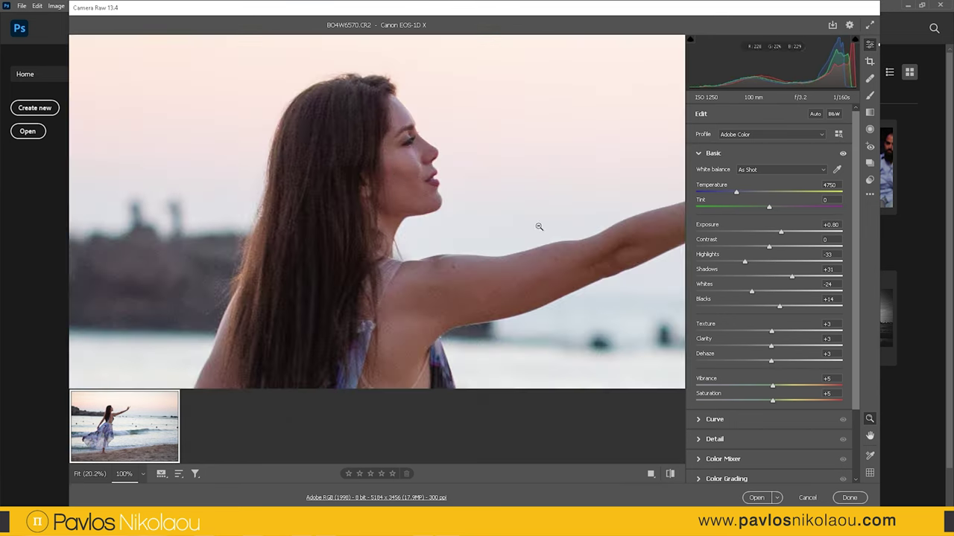
Step: In the Detail panel, set Sharpening to 13 and Noise Reduction to 26
scroll(772, 349, "down", 3)
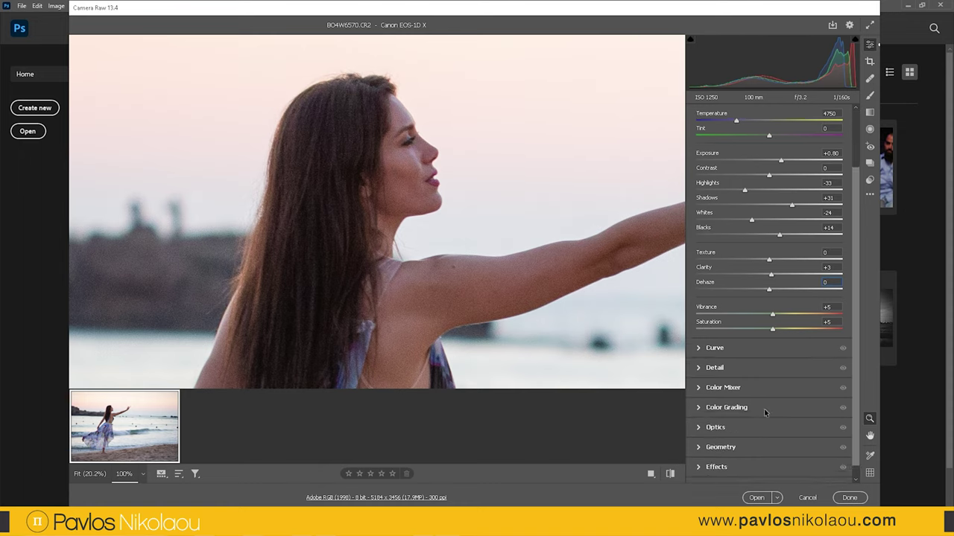
scroll(772, 348, "down", 1)
left_click(771, 350)
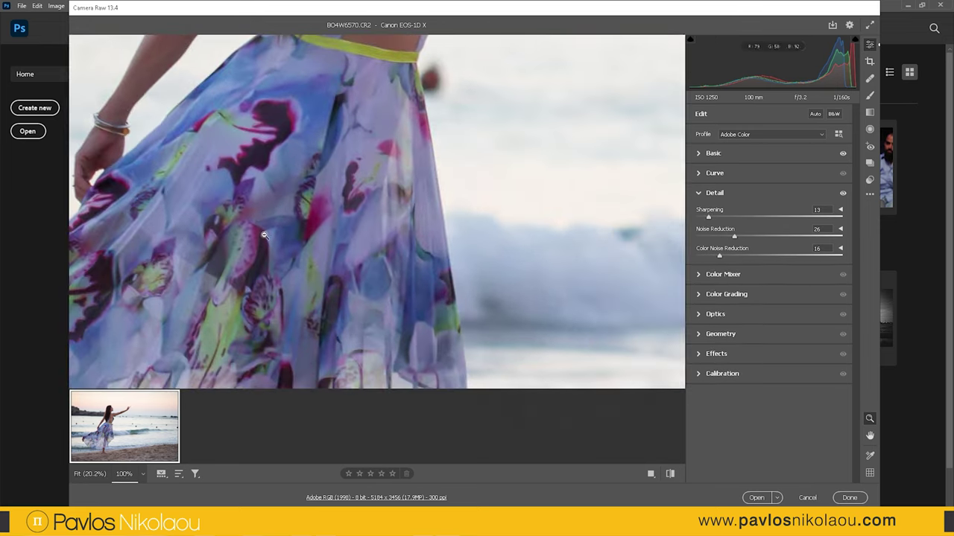
left_click(670, 474)
Step: Open the edited raw photo in Photoshop and duplicate the background as Layer 1
left_click(756, 498)
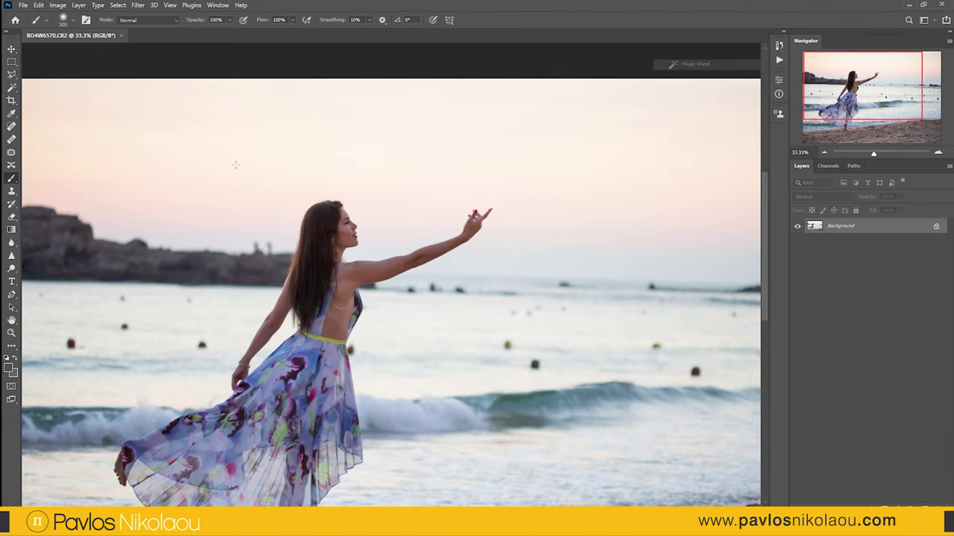
left_click(778, 80)
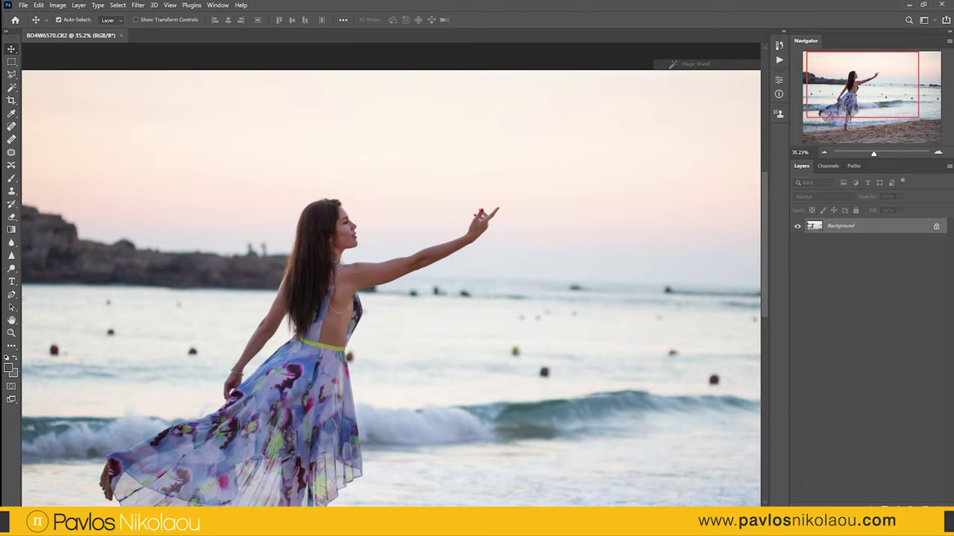
key("ctrl+j")
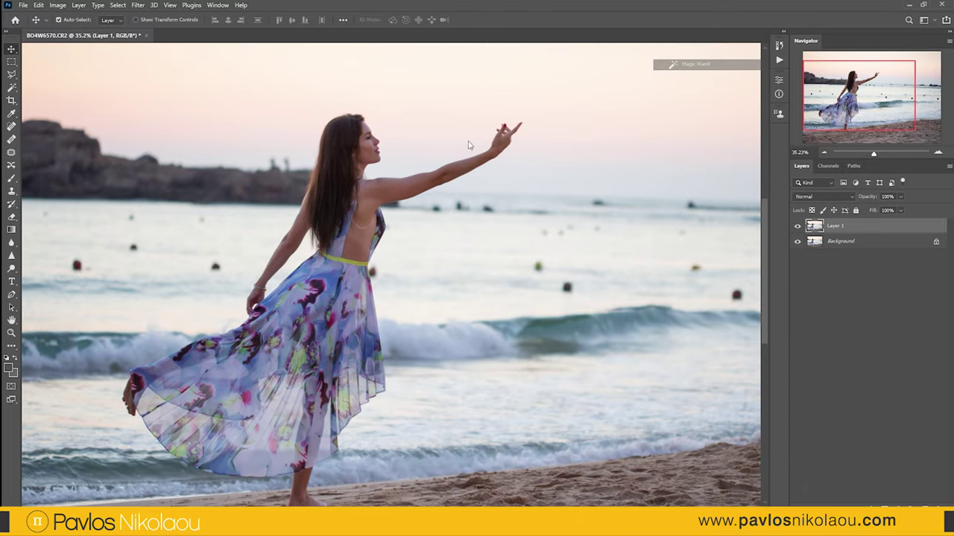
Step: Warp her back, dress and arm in Liquify, resizing the brush between 90 and 175
key("ctrl+shift+x")
double_click(584, 7)
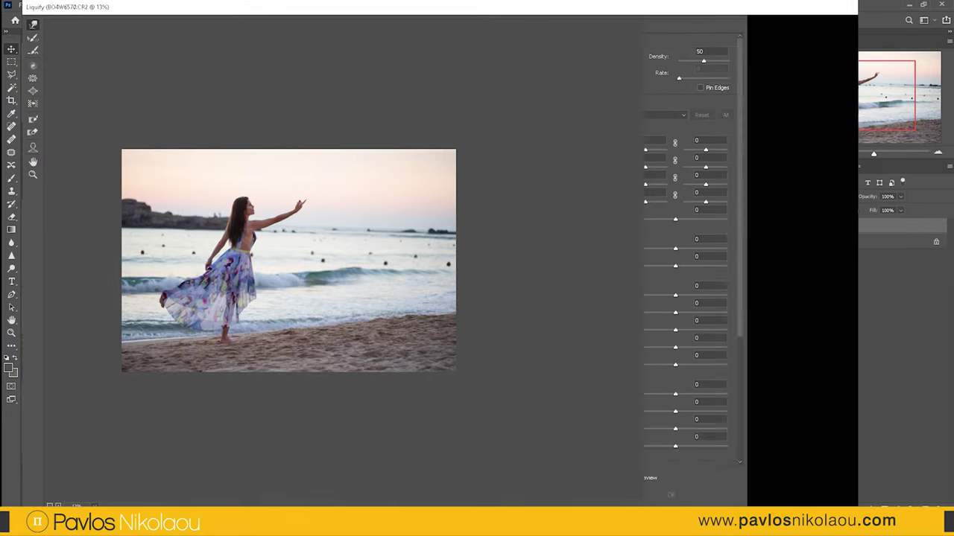
key("ctrl+1")
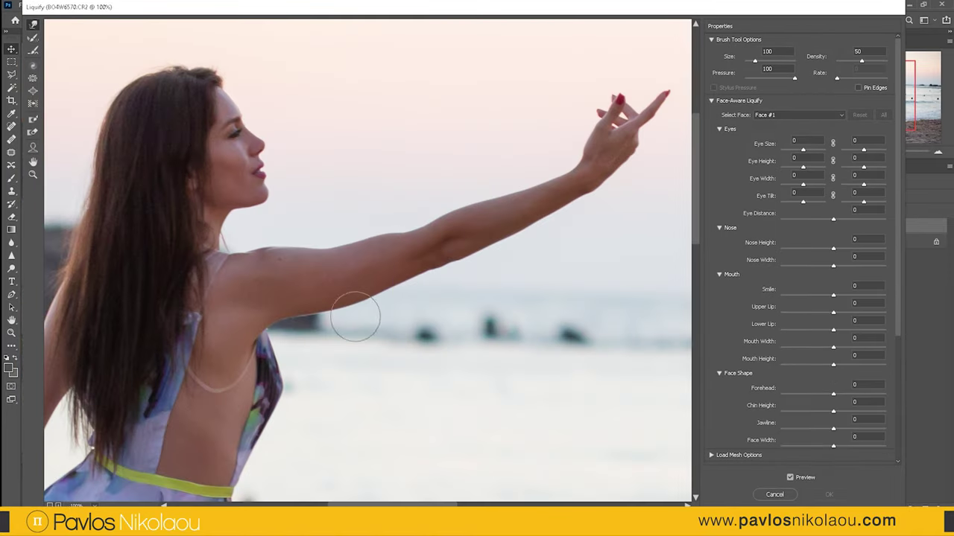
key("]")
key("]")
key("]")
key("[")
key("[")
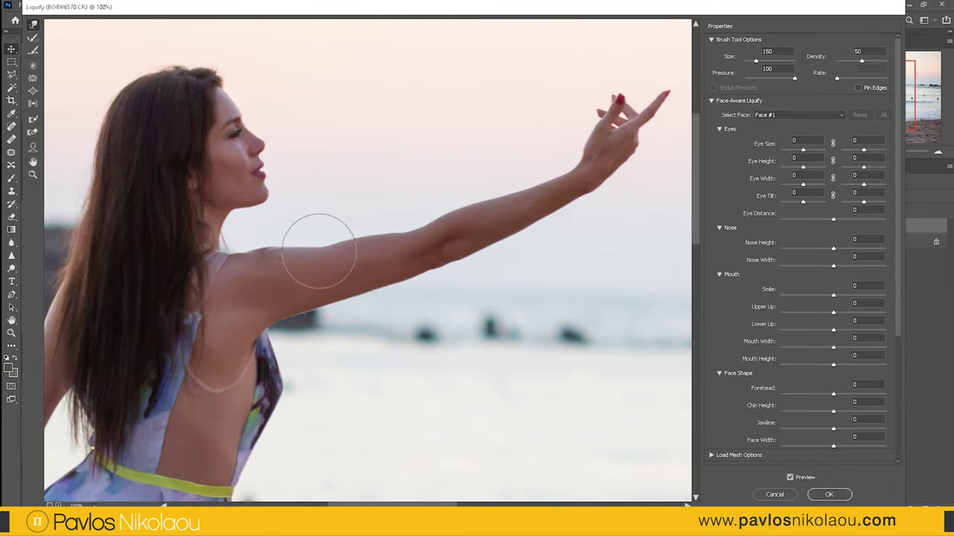
left_click_drag(216, 456, 331, 313)
key("[")
key("[")
key("[")
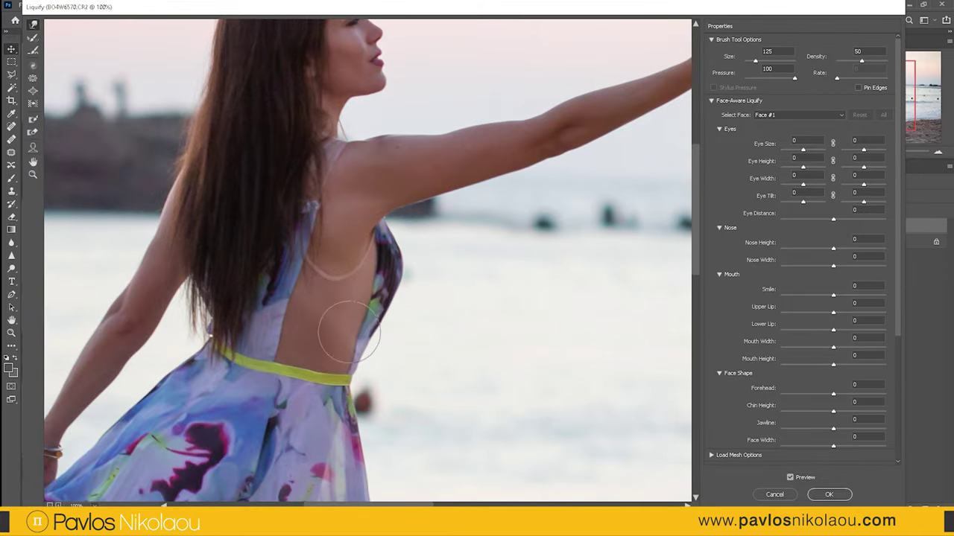
key("bracketleft")
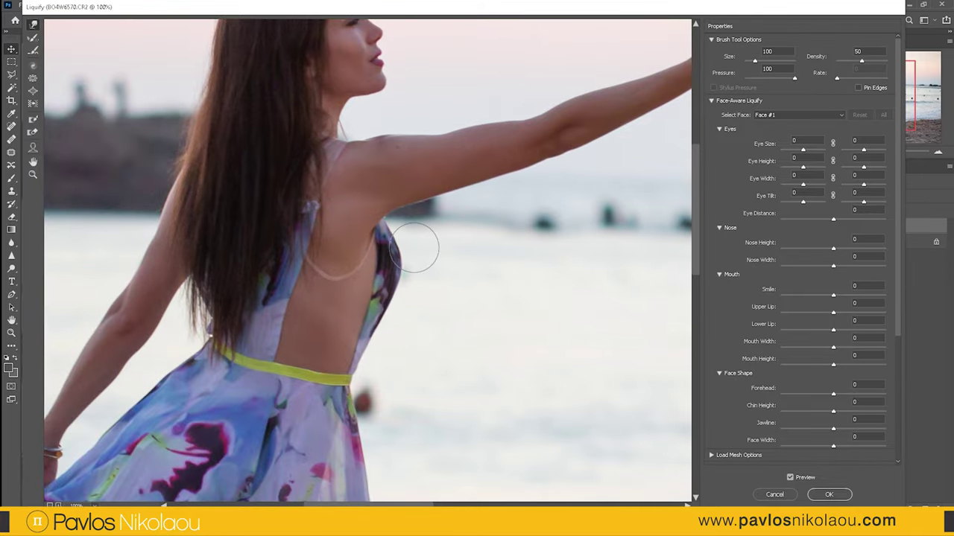
left_click_drag(357, 138, 425, 186)
key("bracketright")
key("bracketright")
key("bracketright")
key("bracketleft")
key("bracketleft")
key("bracketleft")
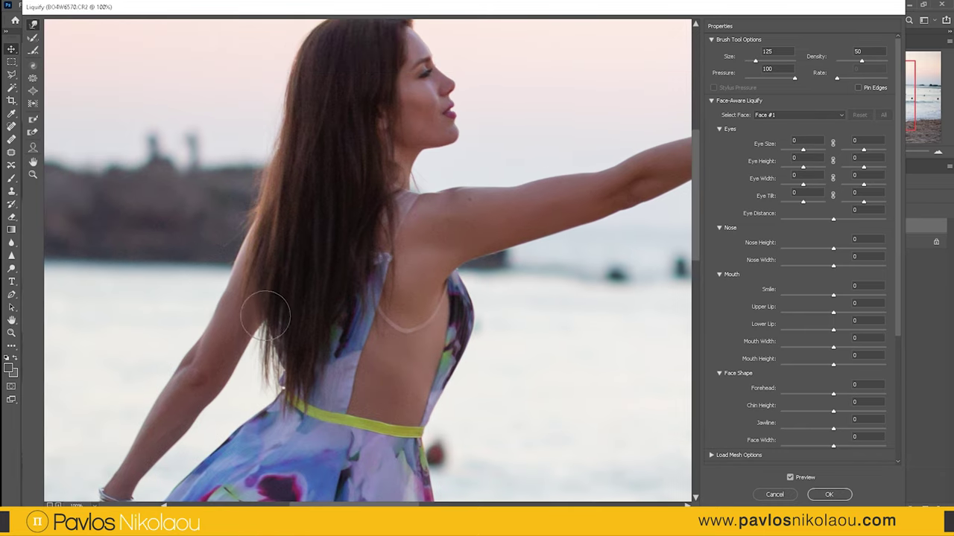
Step: Narrow her nose, set Chin Height to -20 with face-aware Liquify, and apply the reshaping
left_click(33, 148)
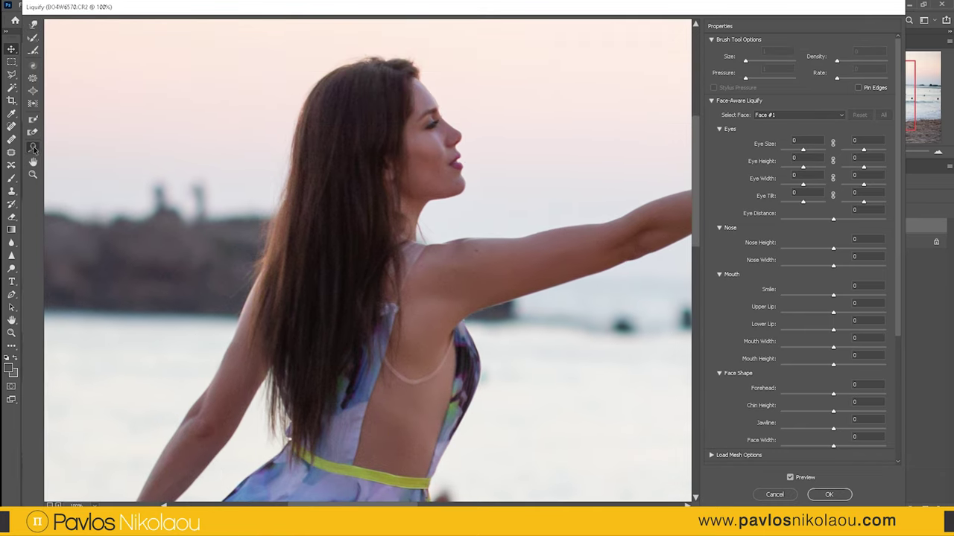
left_click_drag(437, 144, 432, 144)
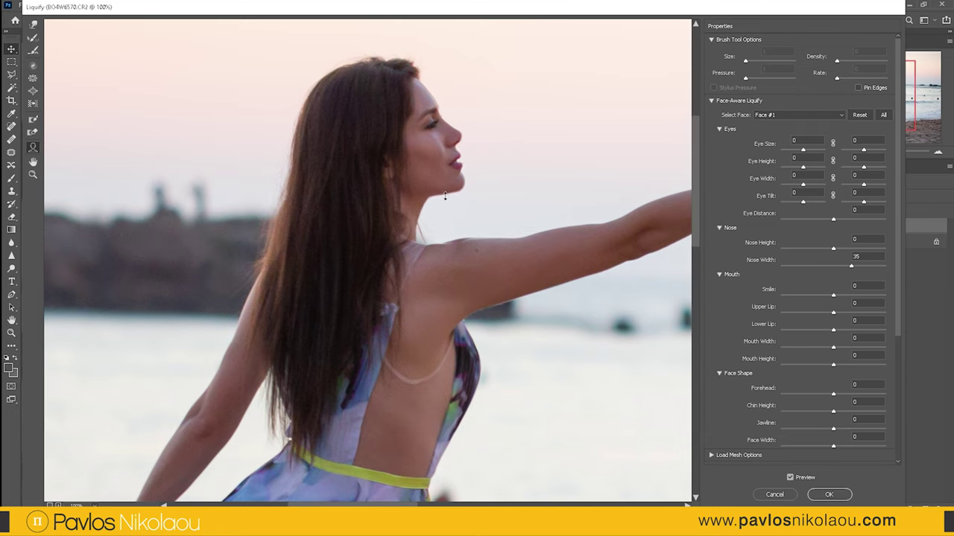
left_click_drag(454, 213, 455, 206)
key("w")
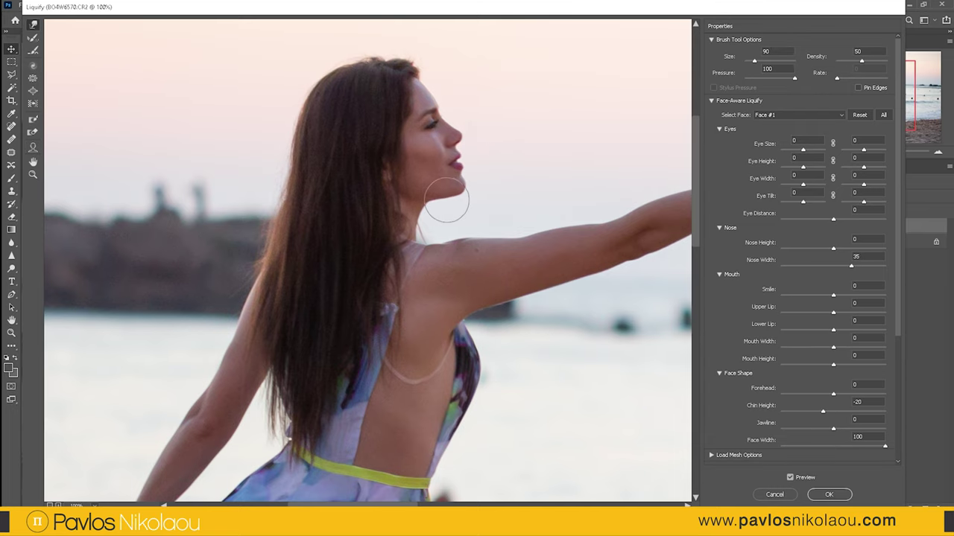
key("ctrl+minus")
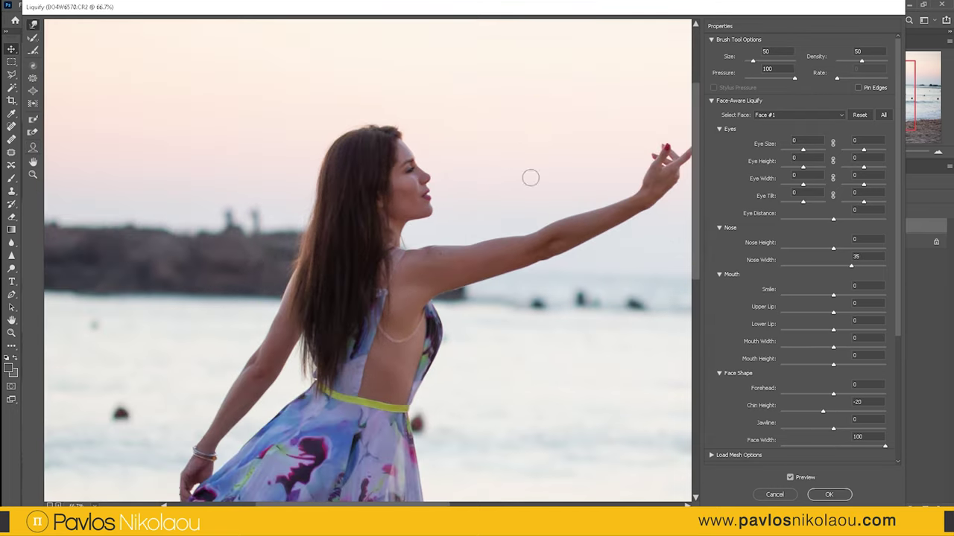
key("ctrl+minus")
key("bracketright")
key("bracketright")
key("bracketright")
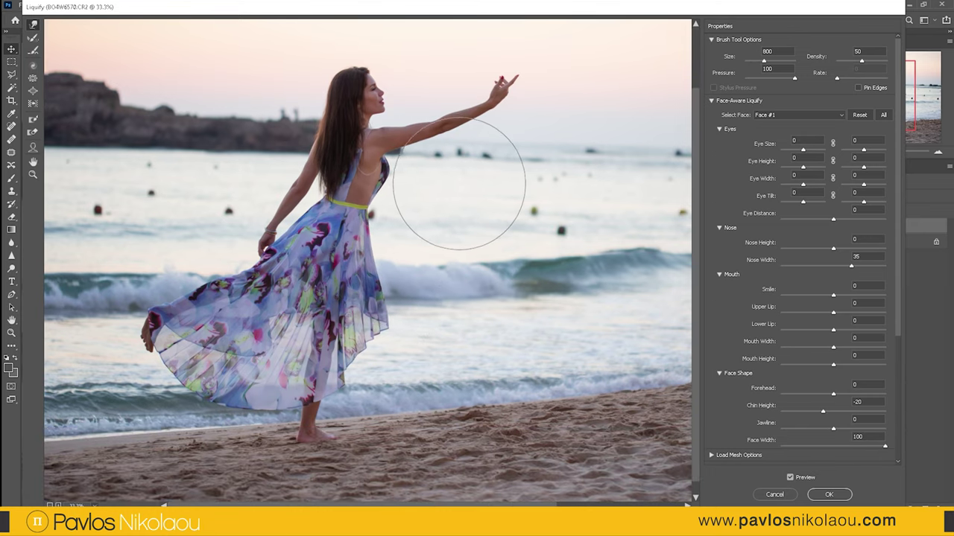
key("Return")
Step: Place a guide along the horizon and rotate Layer 1 to level it
key("ctrl+minus")
key("ctrl+minus")
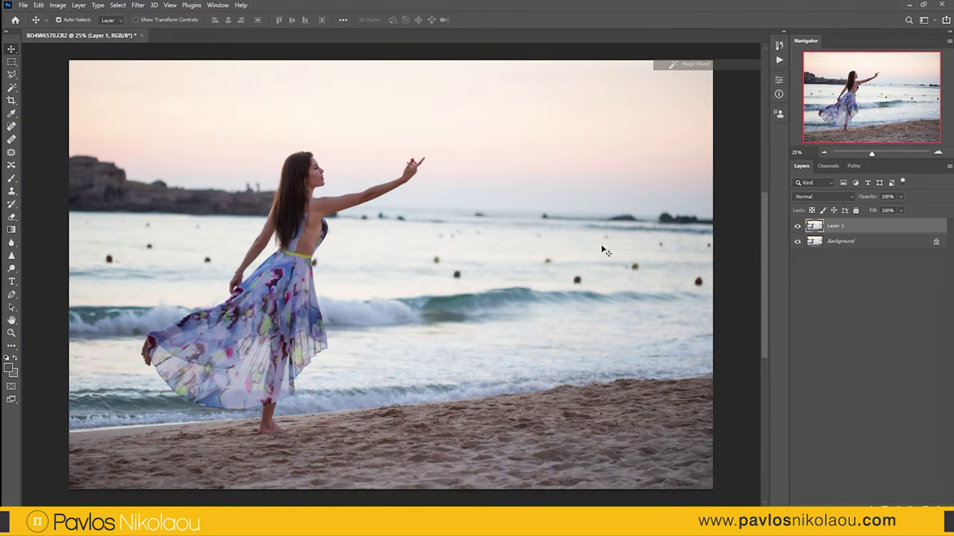
key("ctrl+r")
left_click_drag(261, 47, 342, 225)
key("ctrl+t")
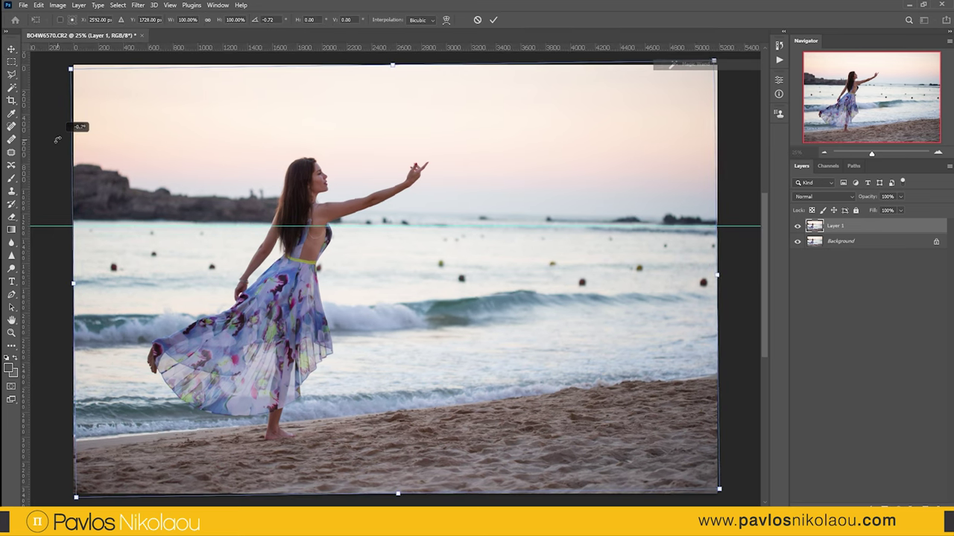
left_click_drag(57, 132, 57, 143)
key("Return")
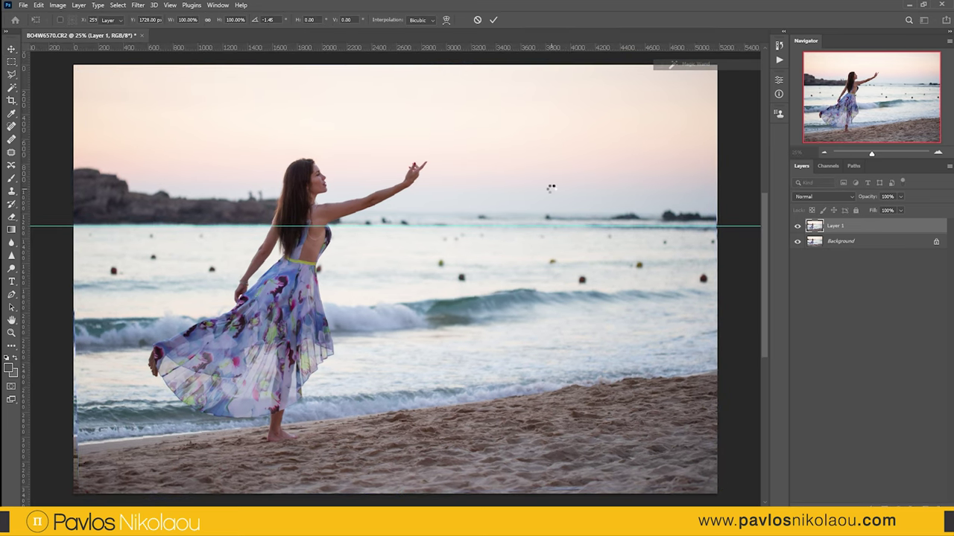
Step: Scale Layer 1 to 101.25% to cover the rotated edges
key("ctrl+minus")
key("ctrl+t")
left_click_drag(613, 130, 613, 134)
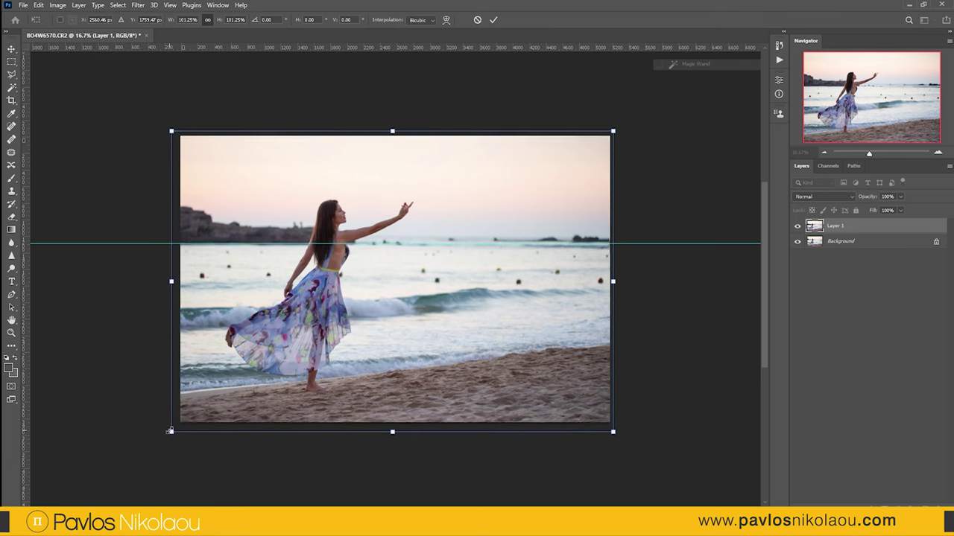
left_click_drag(176, 427, 170, 431)
key("Return")
Step: Replace the sky with pink sunset clouds at scale 105, Brightness 48, Shift Edge 4, as new layers
left_click_drag(89, 243, 90, 46)
left_click(38, 5)
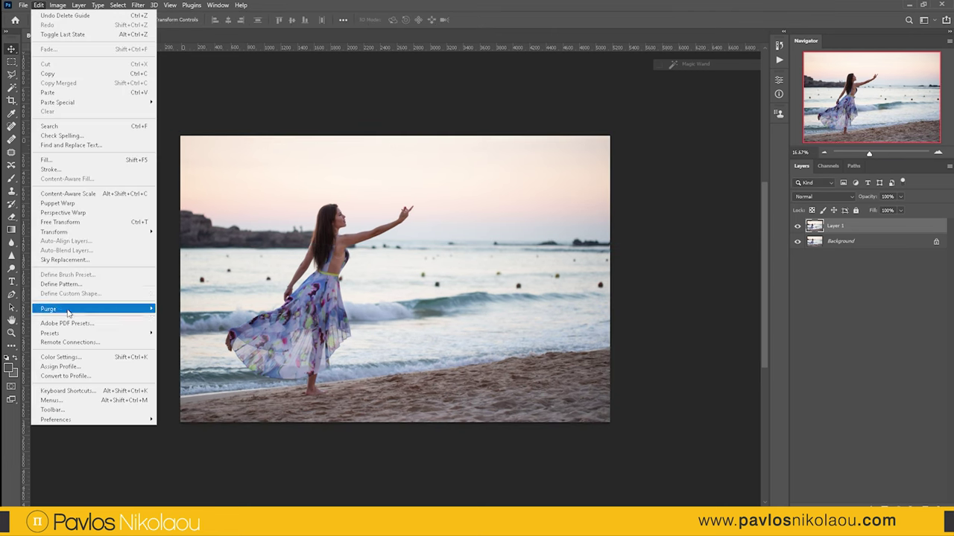
left_click(65, 260)
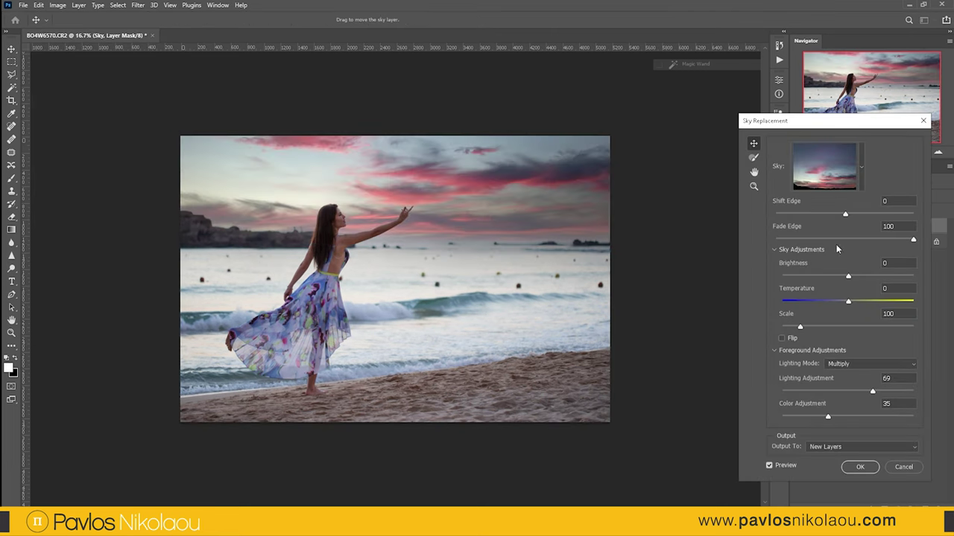
left_click_drag(801, 326, 796, 326)
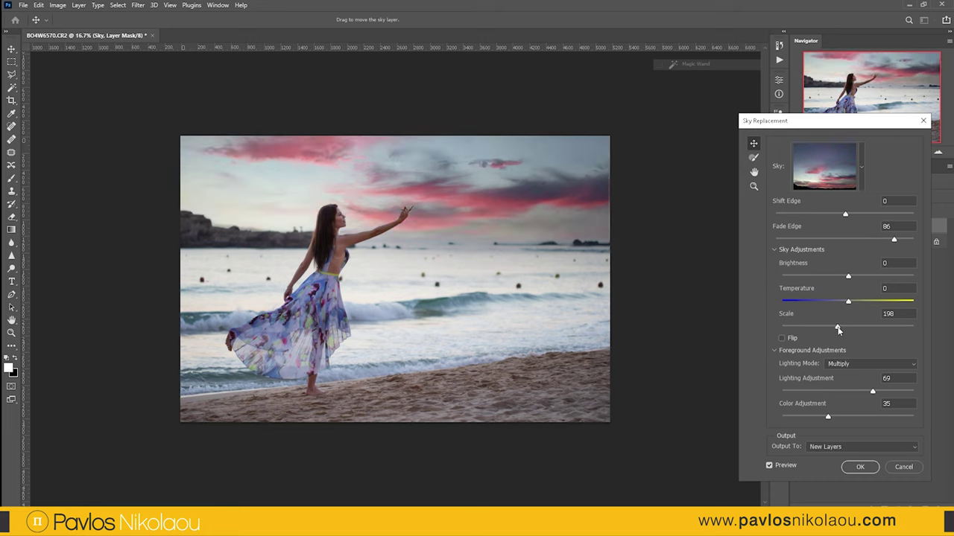
key("Tab")
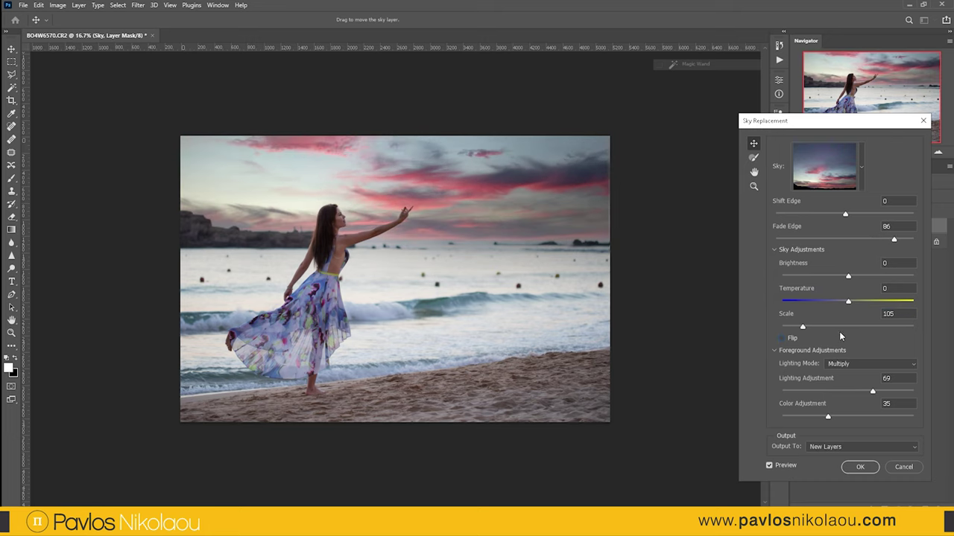
left_click_drag(849, 277, 880, 278)
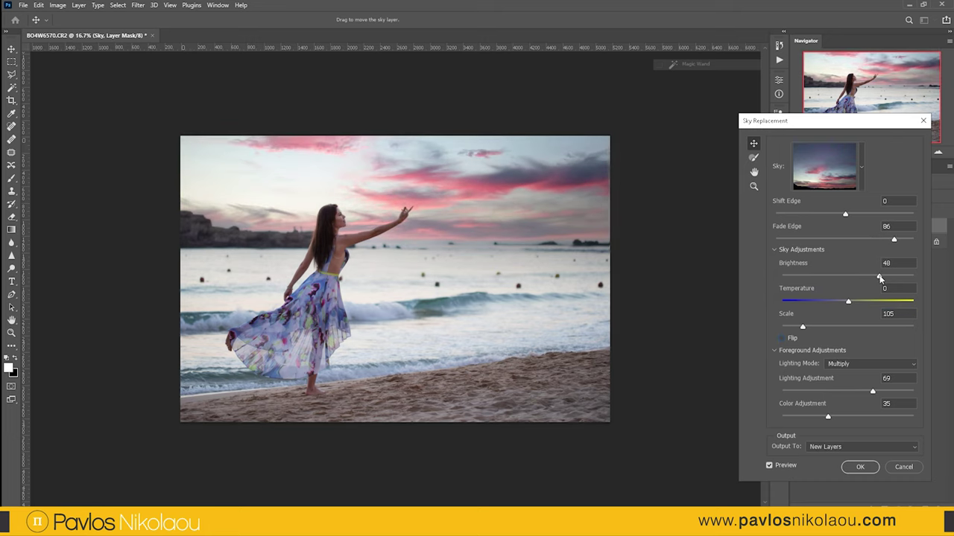
left_click_drag(846, 216, 847, 219)
left_click(860, 468)
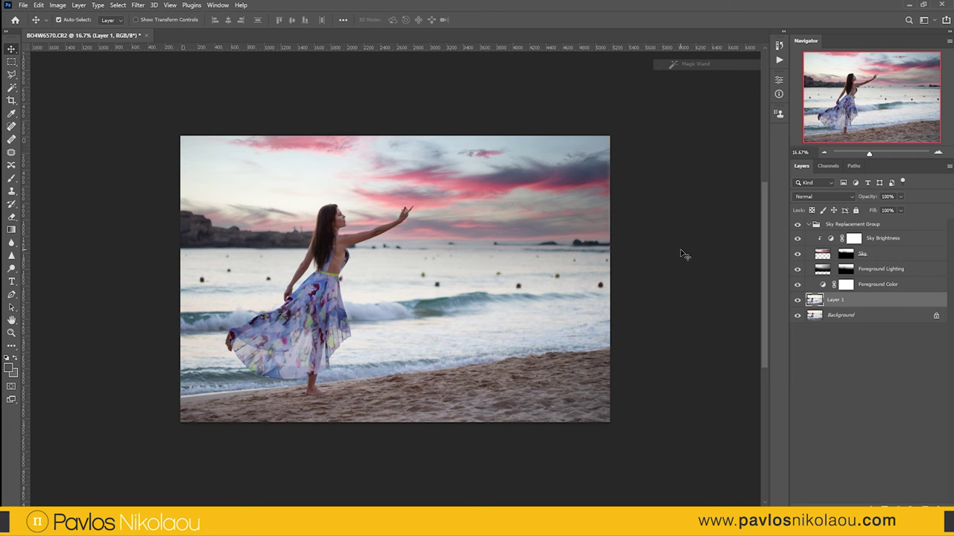
Step: Add HIGH and LOW Curves adjustment layers and invert their masks to black
scroll(343, 221, "up", 5)
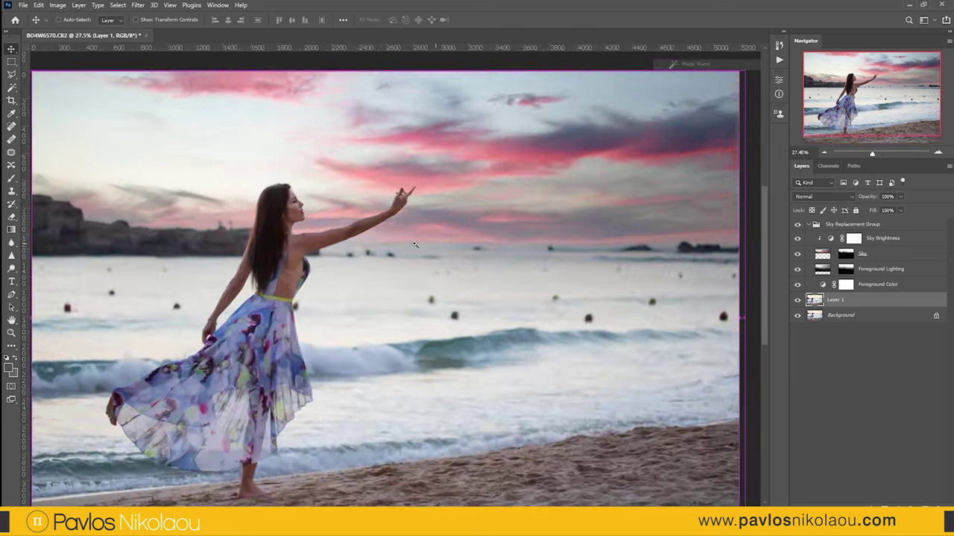
left_click(807, 224)
left_click(912, 505)
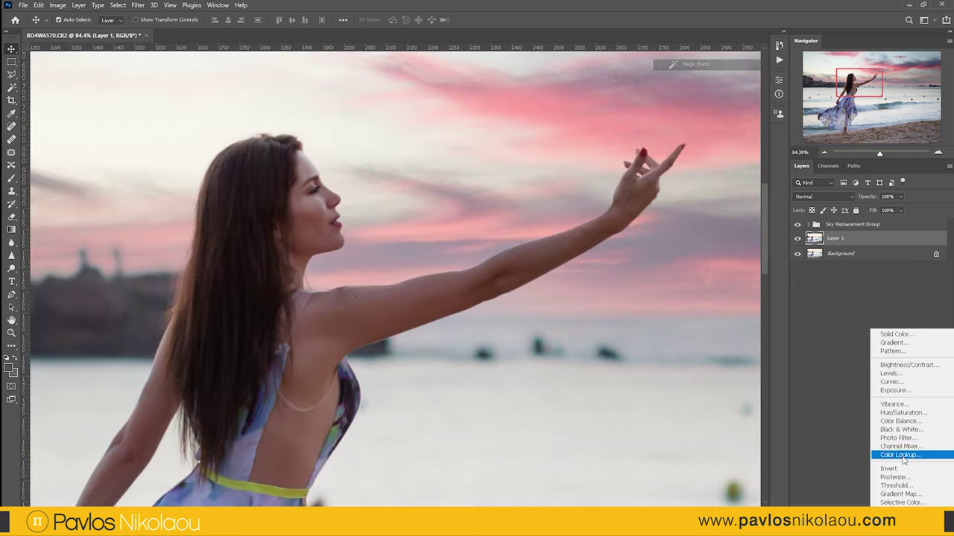
left_click(894, 385)
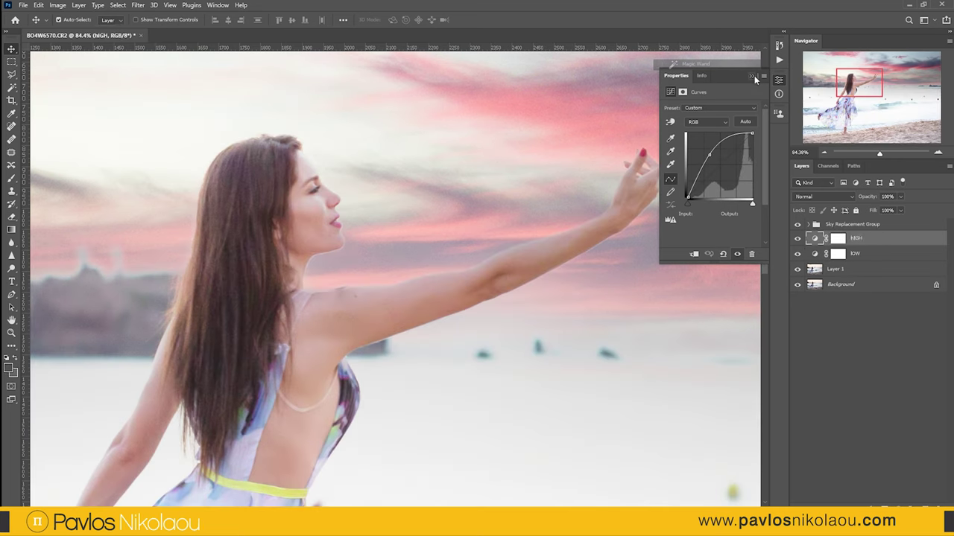
left_click(751, 77)
left_click(838, 254)
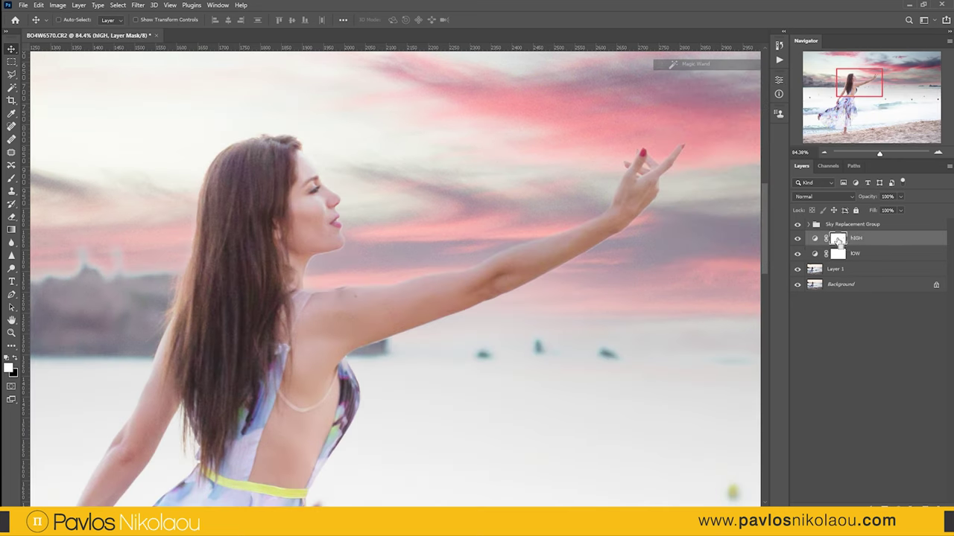
key("ctrl+i")
Step: Duplicate Layer 1 and heal away the light strap line on her back
left_click(834, 269)
key("ctrl+j")
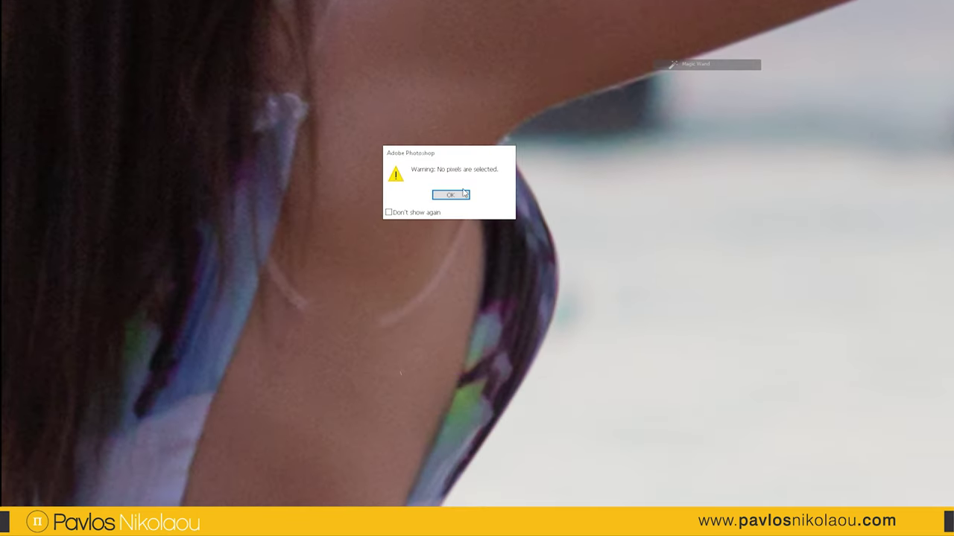
left_click(464, 193)
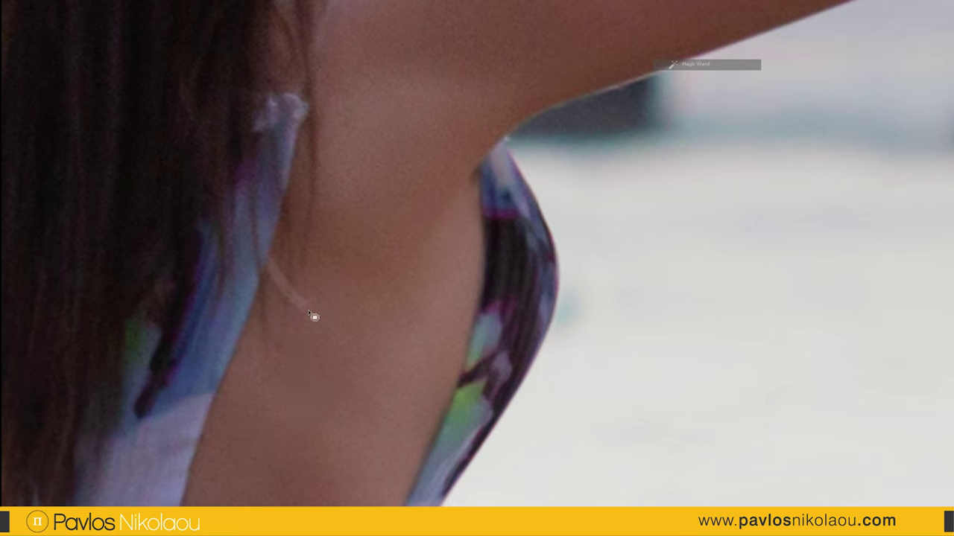
left_click_drag(313, 317, 269, 262)
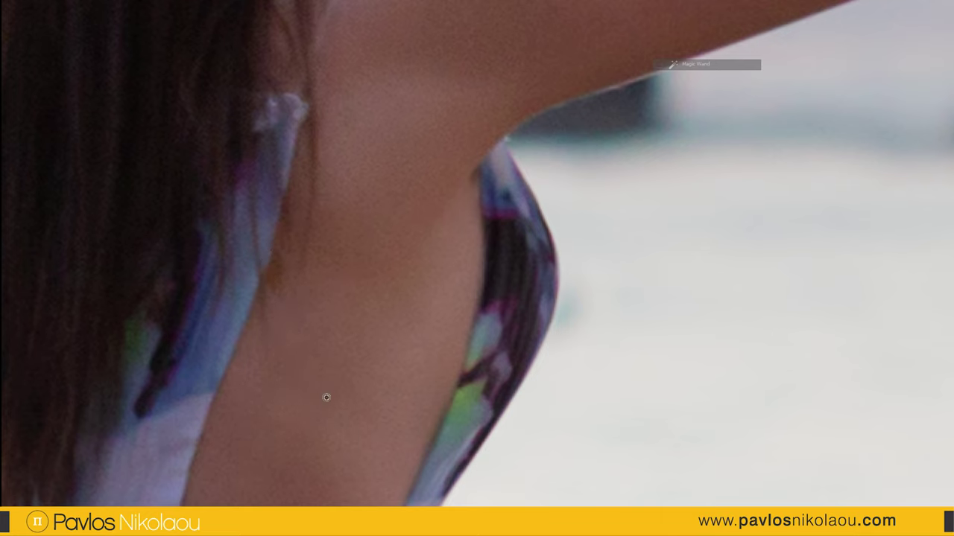
key("ctrl+0")
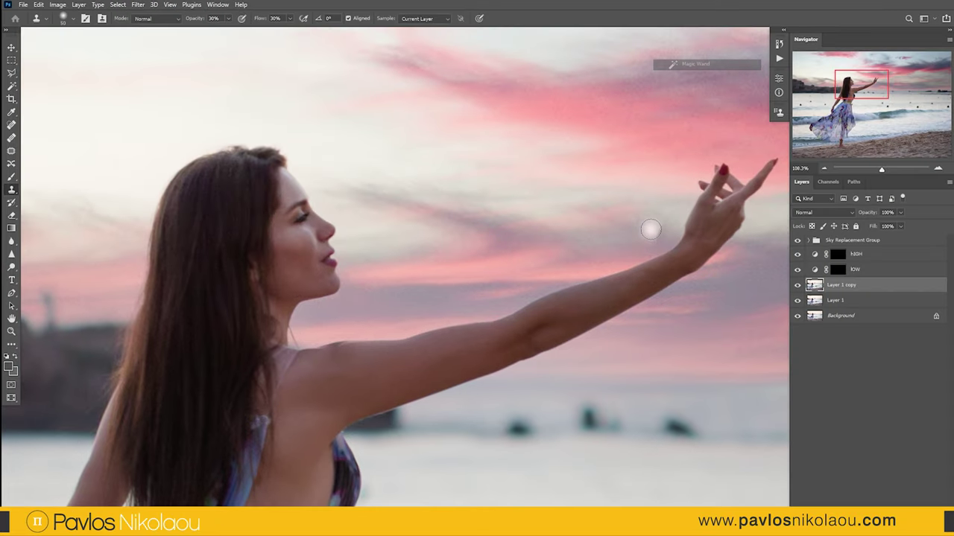
key("ctrl+0")
Step: Select the subject, copy her to Layer 2, and apply Portraiture skin smoothing
key("v")
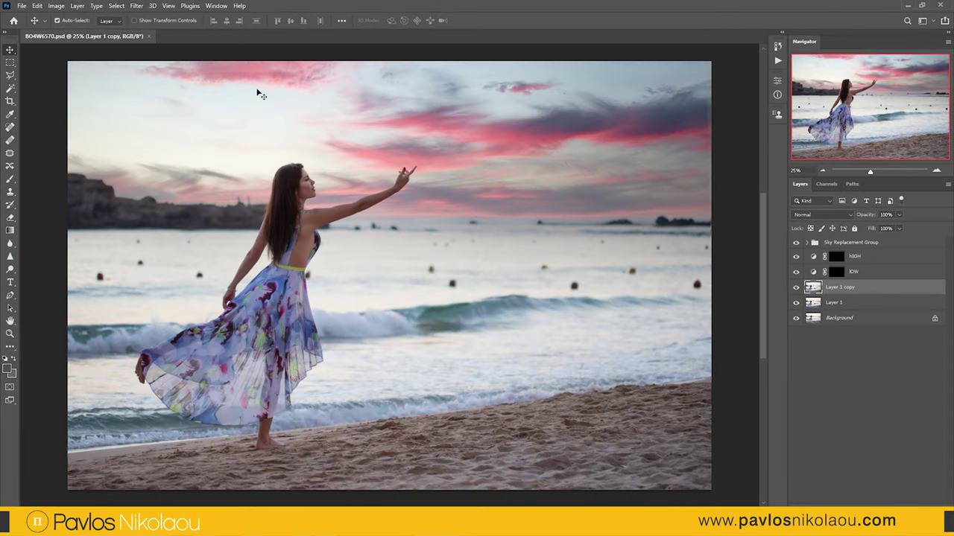
left_click(116, 5)
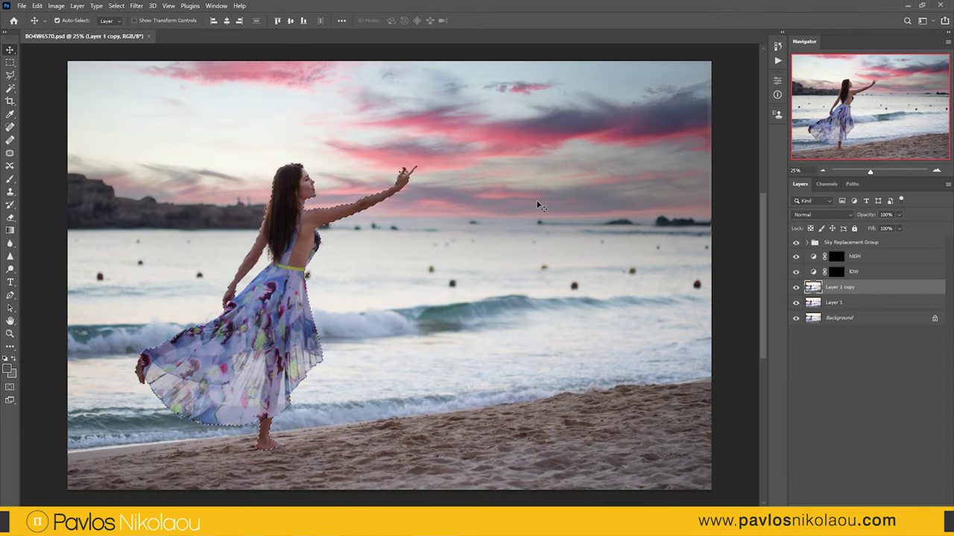
key("ctrl+shift+alt+e")
left_click(136, 5)
left_click(157, 16)
left_click(643, 247)
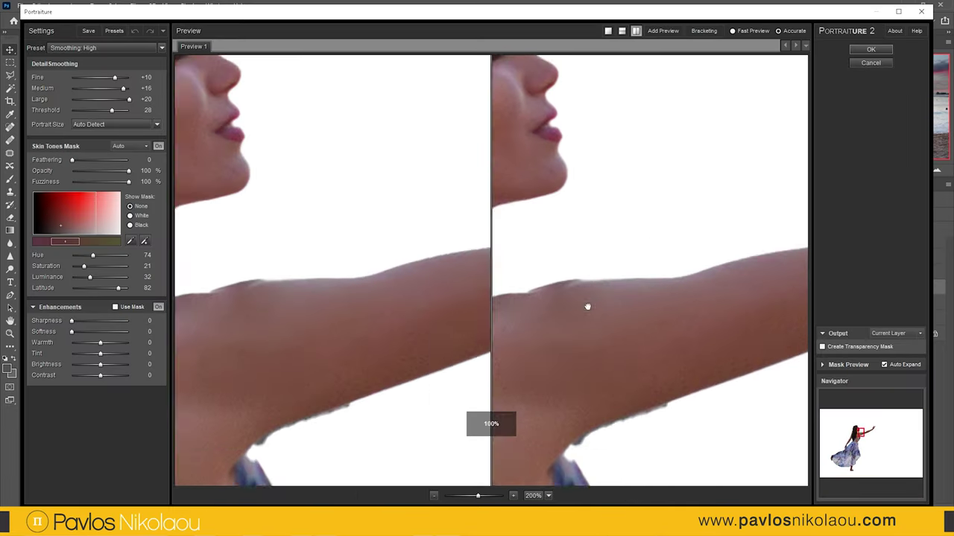
key("Return")
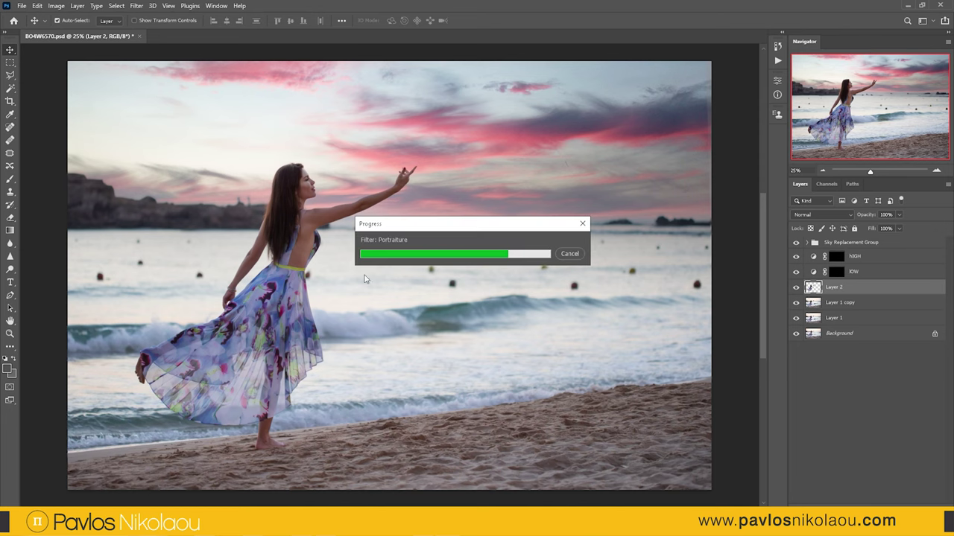
Step: Erase Layer 2's smoothing at 100% opacity from the dress, back and armpit edges
scroll(334, 174, "up", 5)
scroll(320, 190, "up", 3)
key("e")
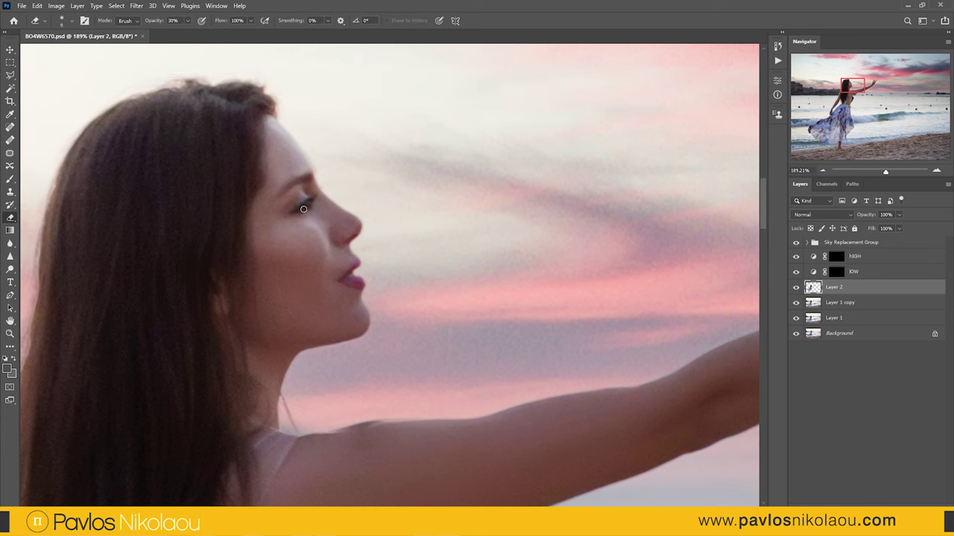
key("ctrl+minus")
key("ctrl+minus")
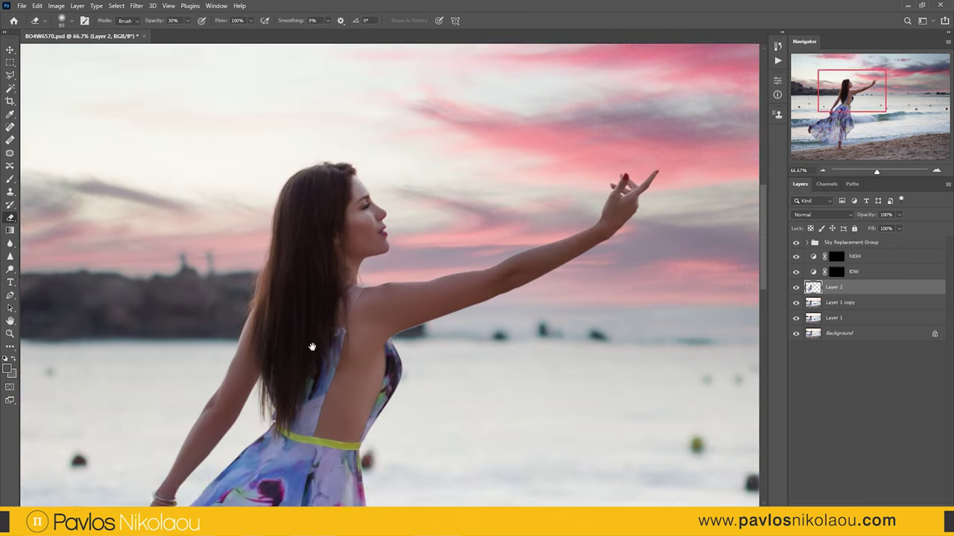
left_click_drag(272, 368, 306, 219)
key("0")
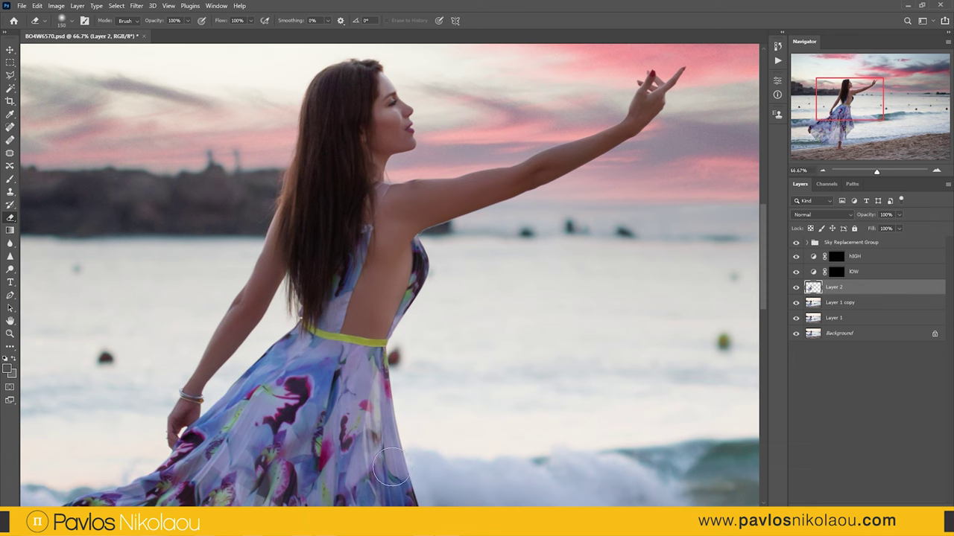
key("ctrl+minus")
key("ctrl+minus")
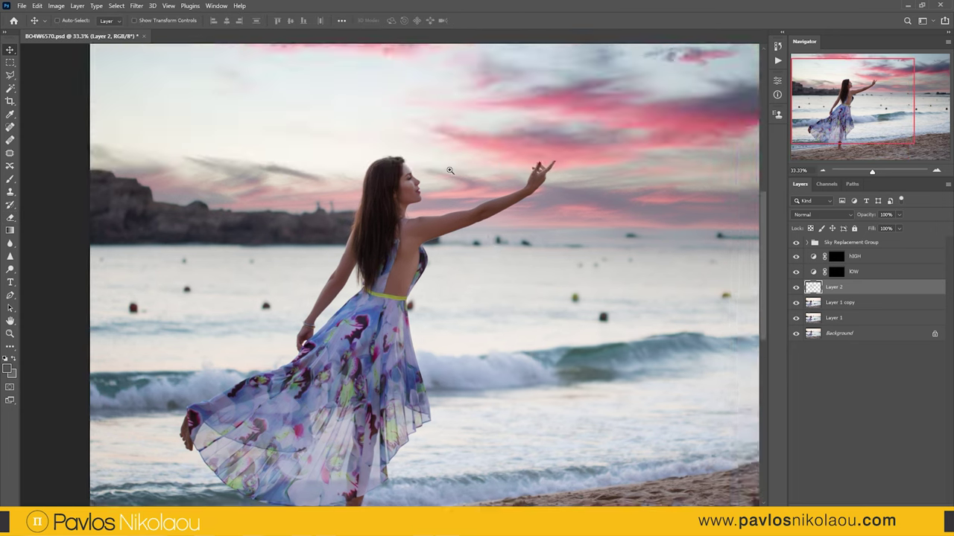
left_click_drag(450, 171, 507, 171)
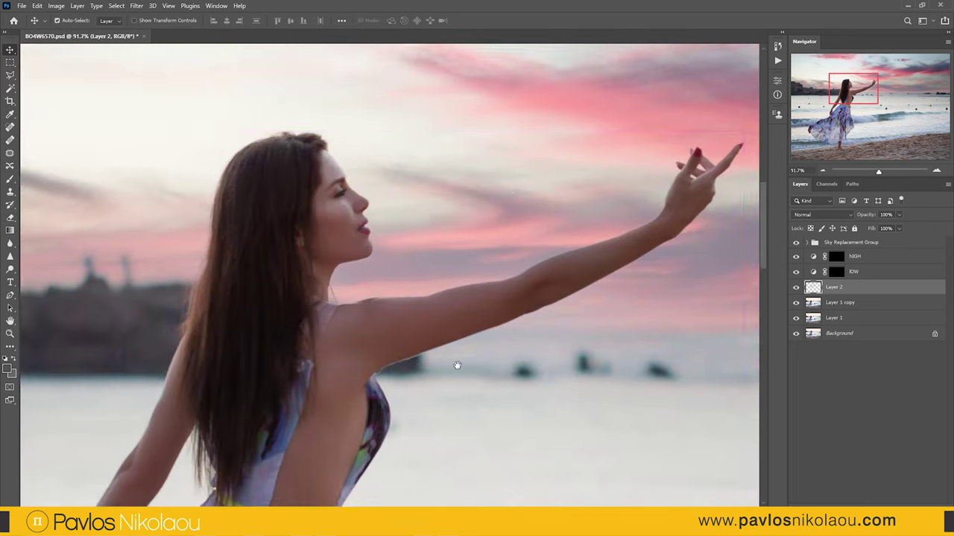
key("e")
key("bracketleft")
key("bracketleft")
key("bracketleft")
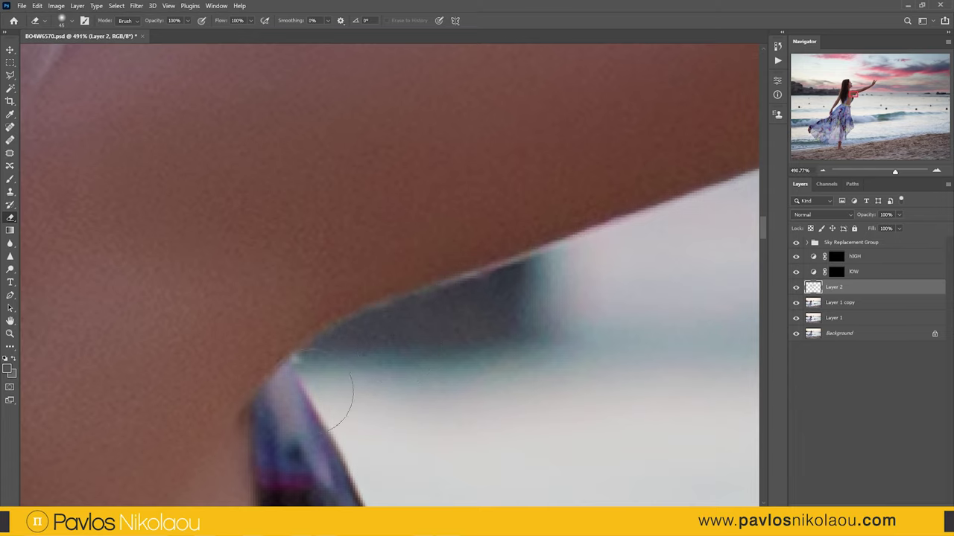
scroll(340, 394, "down", 10)
scroll(556, 223, "down", 4)
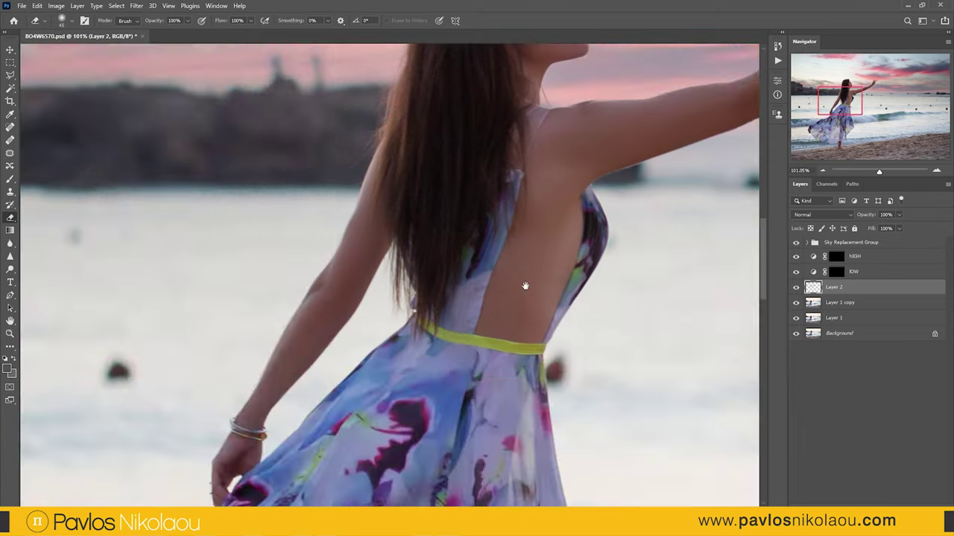
Step: Raise the midtones slightly with a Curves adjustment
key("ctrl+m")
left_click_drag(611, 297, 611, 290)
key("Return")
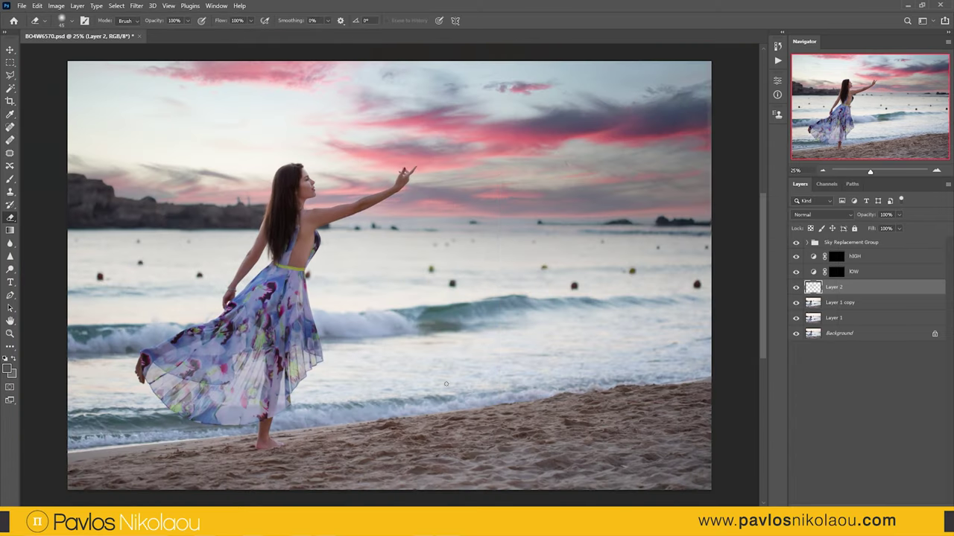
Step: Set a 10% flow brush and start burning and dodging on the LOW and HIGH masks
key("b")
key("alt+bracketright")
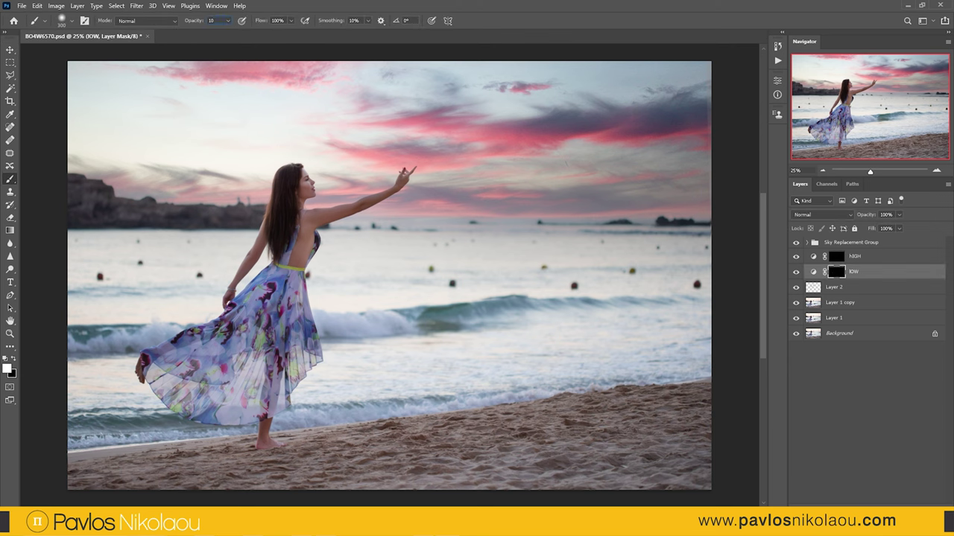
key("shift+1")
scroll(249, 264, "up", 5)
right_click(216, 339)
right_click(410, 328)
key("Return")
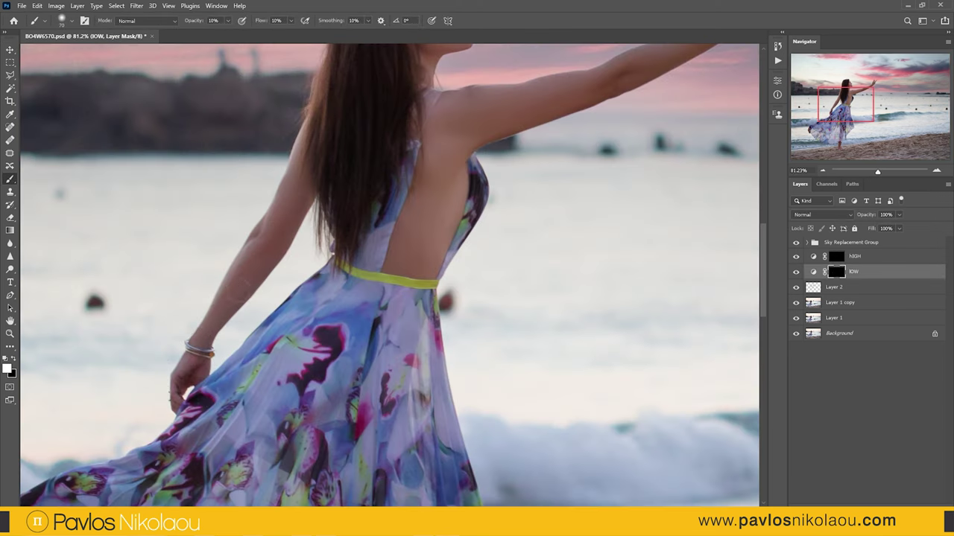
key("alt+bracketright")
left_click_drag(415, 219, 367, 324)
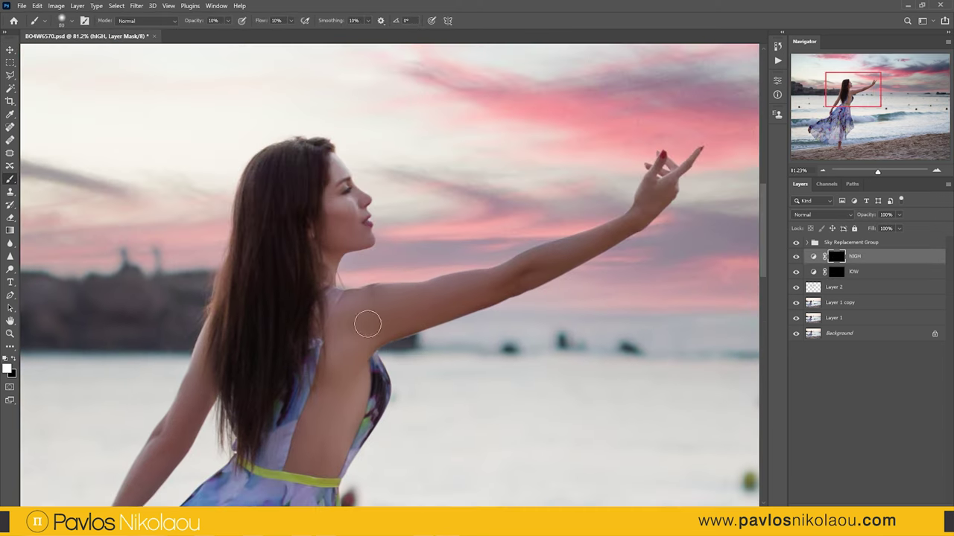
scroll(358, 155, "up", 5)
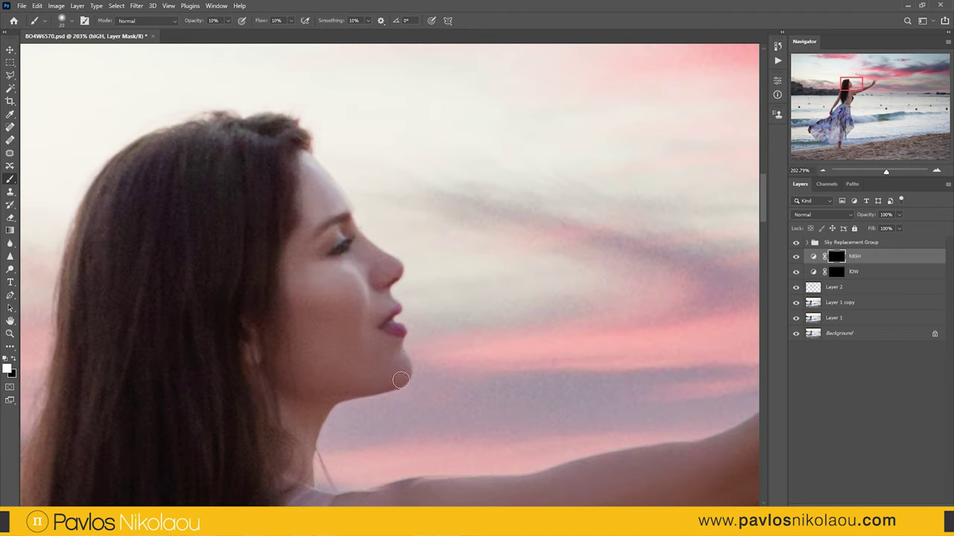
Step: Dodge and burn her face and raised hand on the masks, then duplicate HIGH and LOW
key("alt+bracketleft")
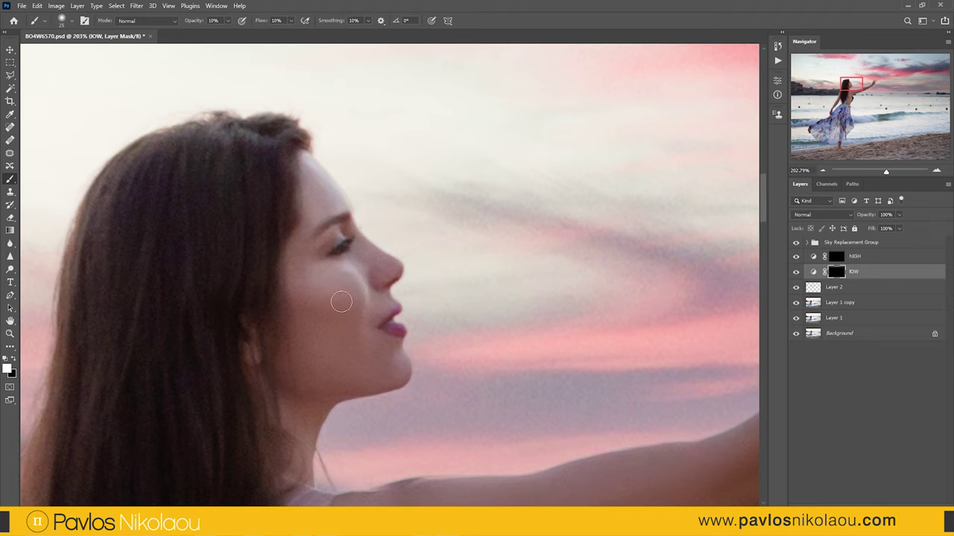
key("alt+bracketright")
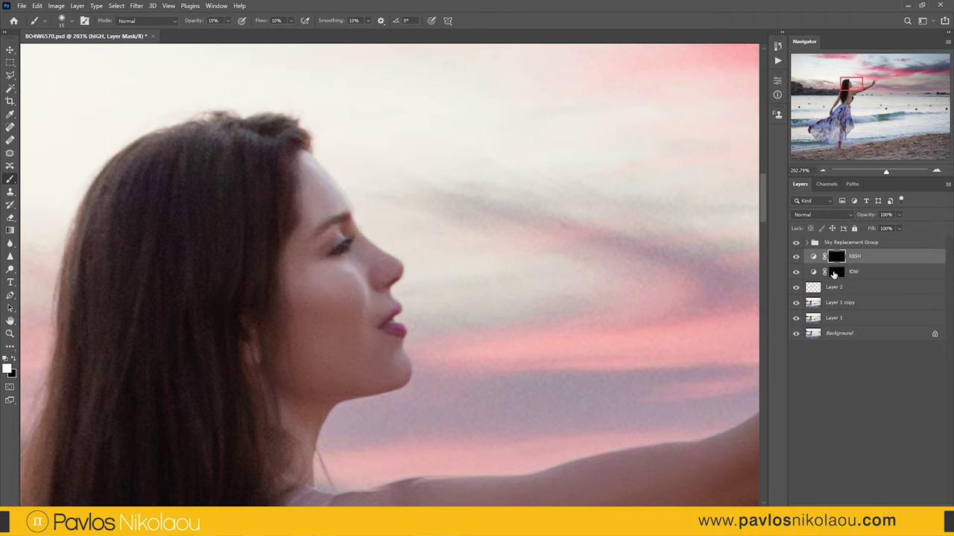
key("alt+bracketleft")
key("alt+bracketright")
left_click_drag(530, 298, 485, 271)
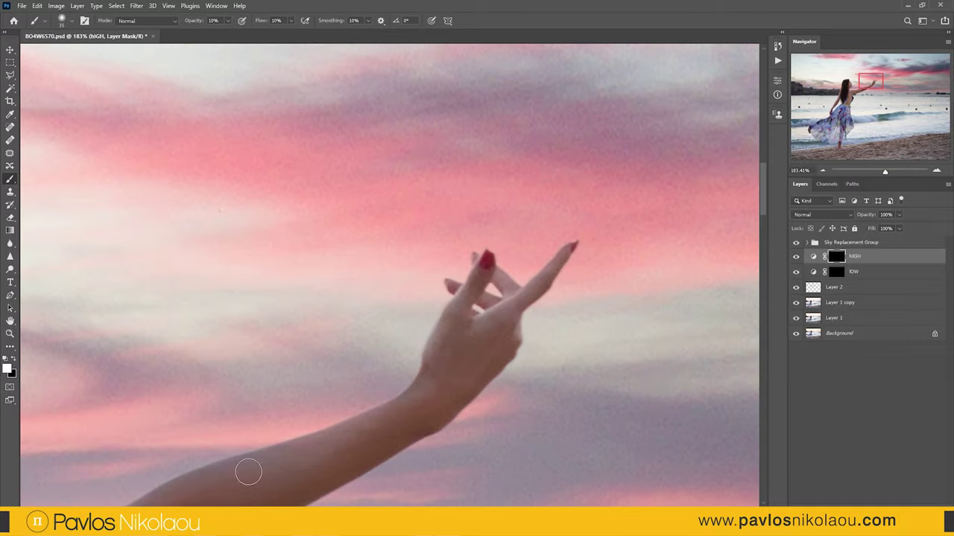
left_click_drag(246, 468, 465, 320)
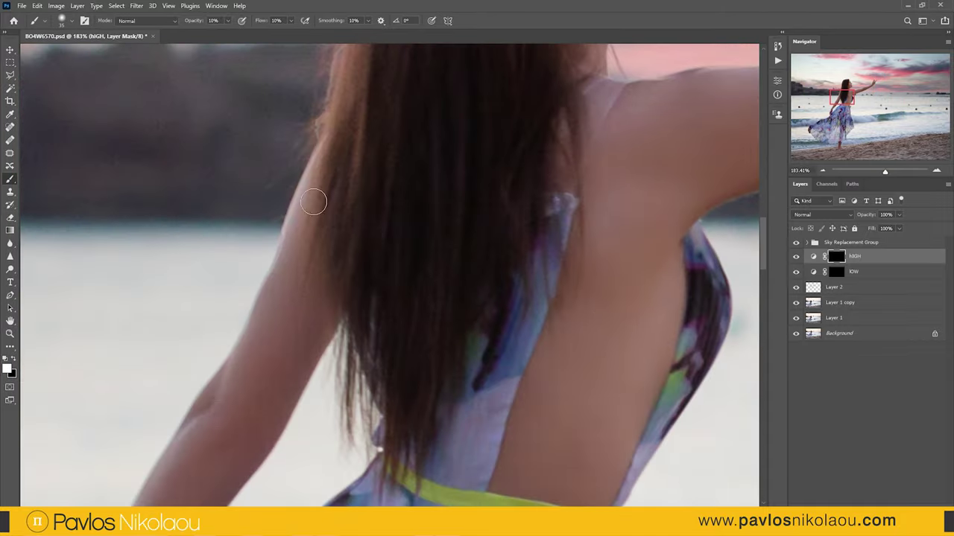
key("ctrl+0")
key("alt+bracketleft")
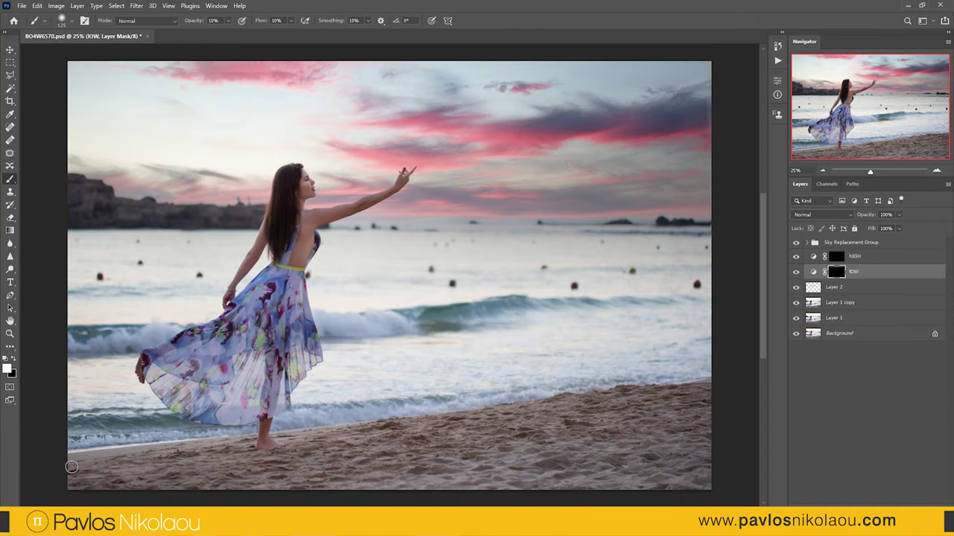
key("alt+shift+bracketright")
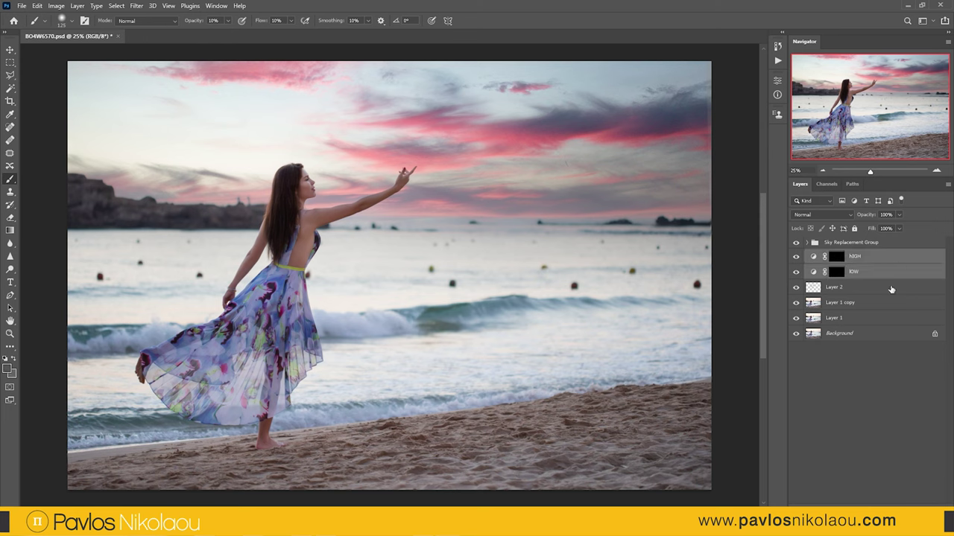
key("ctrl+j")
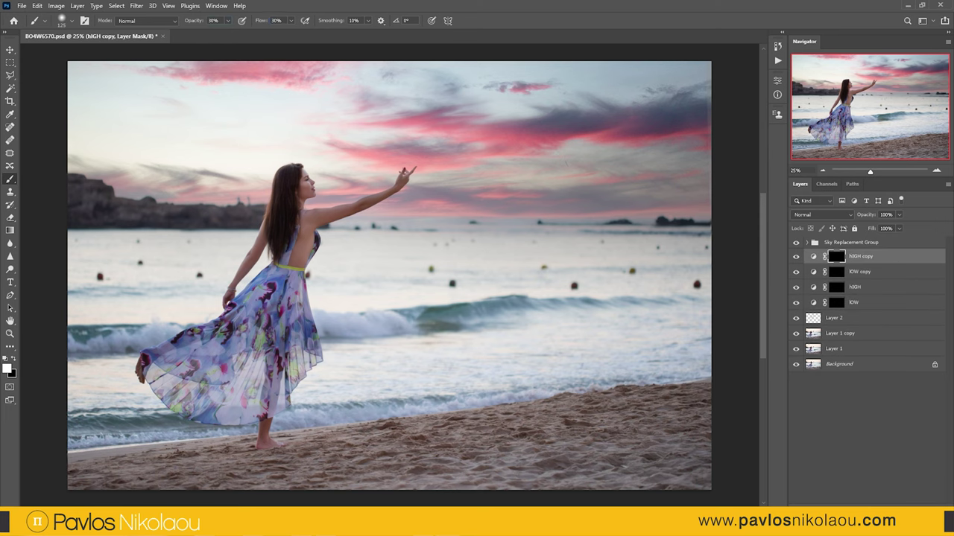
Step: Toggle the LOW copy layer's visibility to compare, and adjust brush opacity and flow
left_click(864, 277)
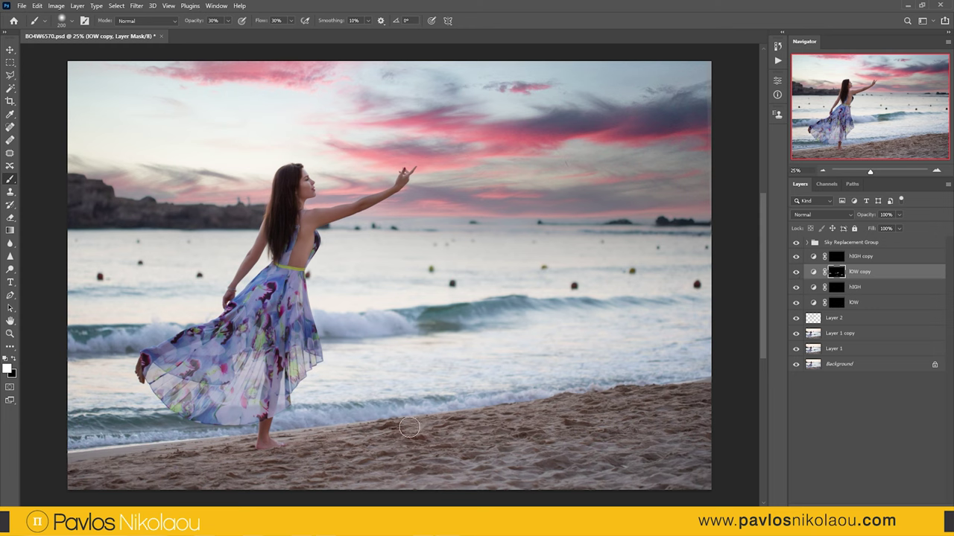
left_click(796, 256)
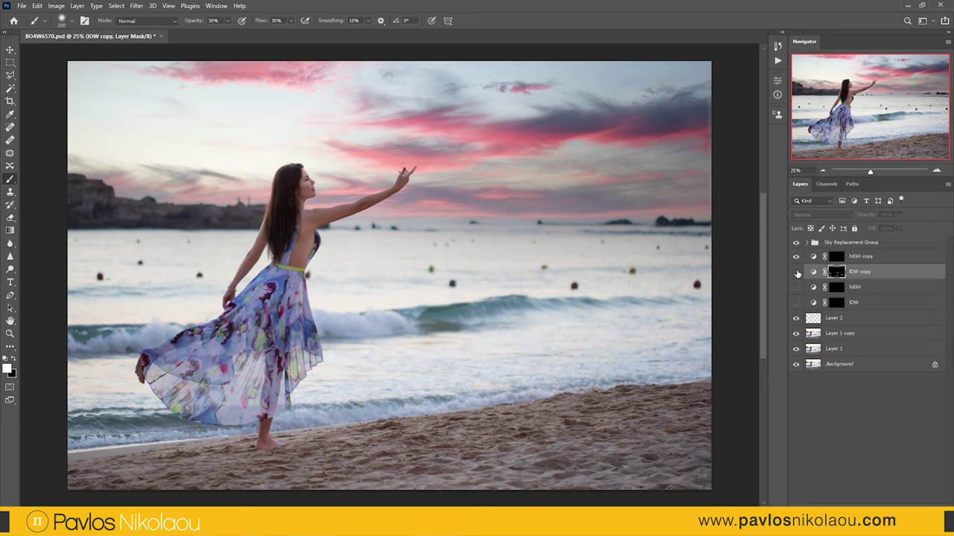
left_click(796, 271)
left_click(796, 271)
left_click(796, 271)
key("6")
key("3")
key("shift+7")
key("shift+6")
Step: Move HIGH copy and LOW copy above the Sky Replacement Group; brush to 100%
left_click(861, 256, "ctrl")
left_click_drag(860, 257, 834, 237)
key("ctrl+minus")
key("ctrl+0")
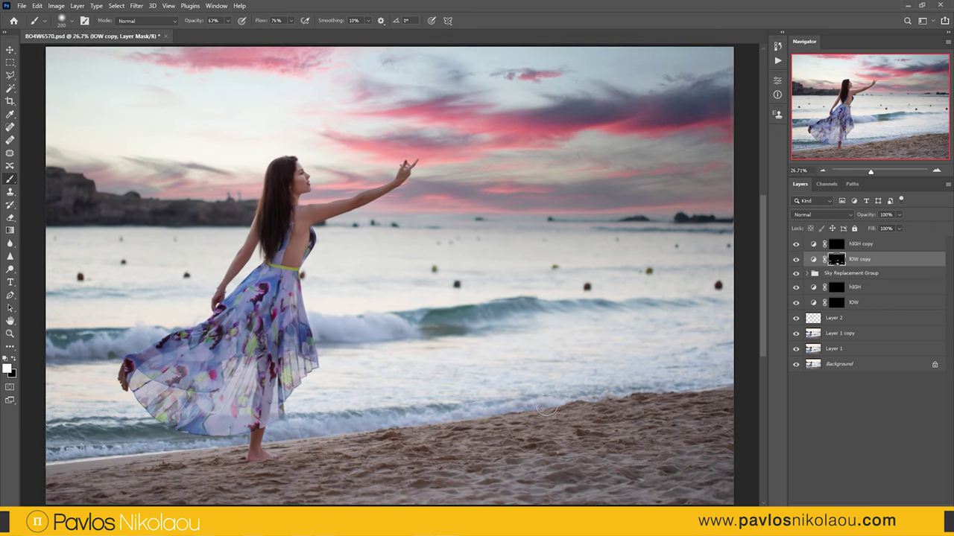
key("0")
key("shift+0")
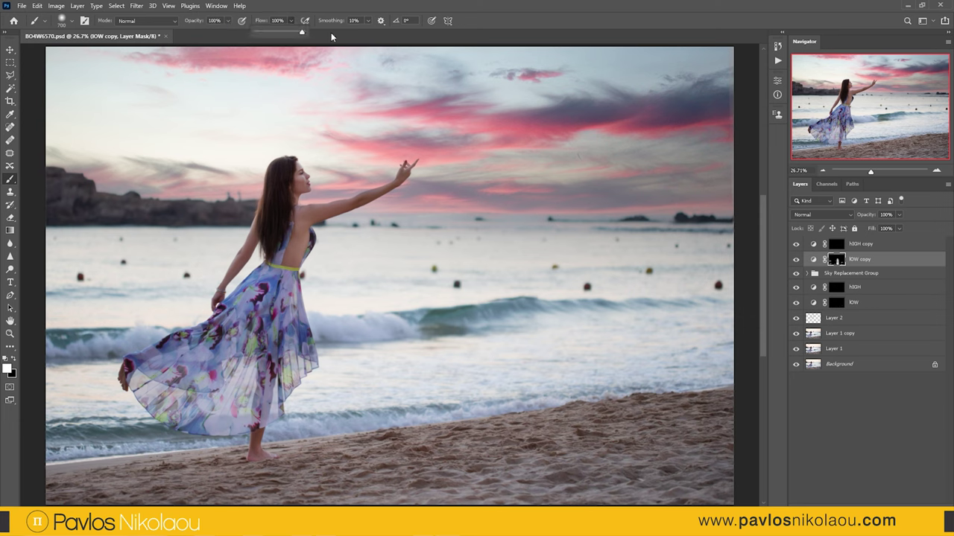
Step: Fill the copy masks with black and set the brush to 36% opacity, 28% flow
key("x")
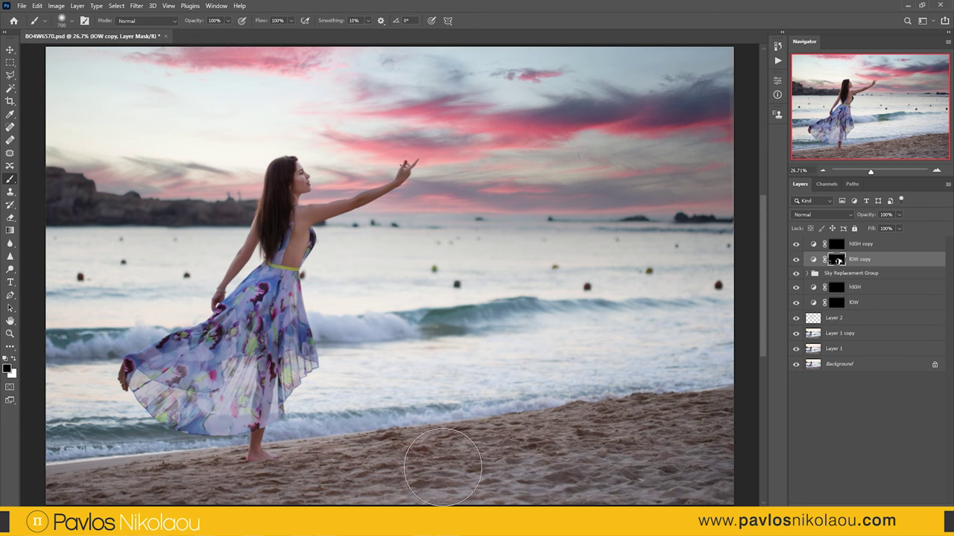
key("ctrl+a")
key("ctrl+BackSpace")
key("alt+BackSpace")
key("x")
key("ctrl+d")
key("3")
key("6")
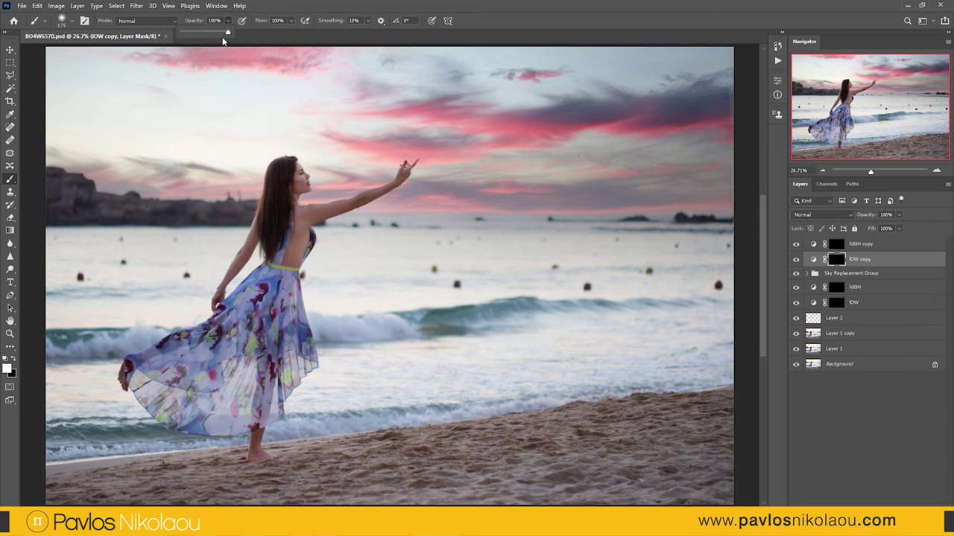
key("shift+2")
key("shift+8")
left_click(836, 244)
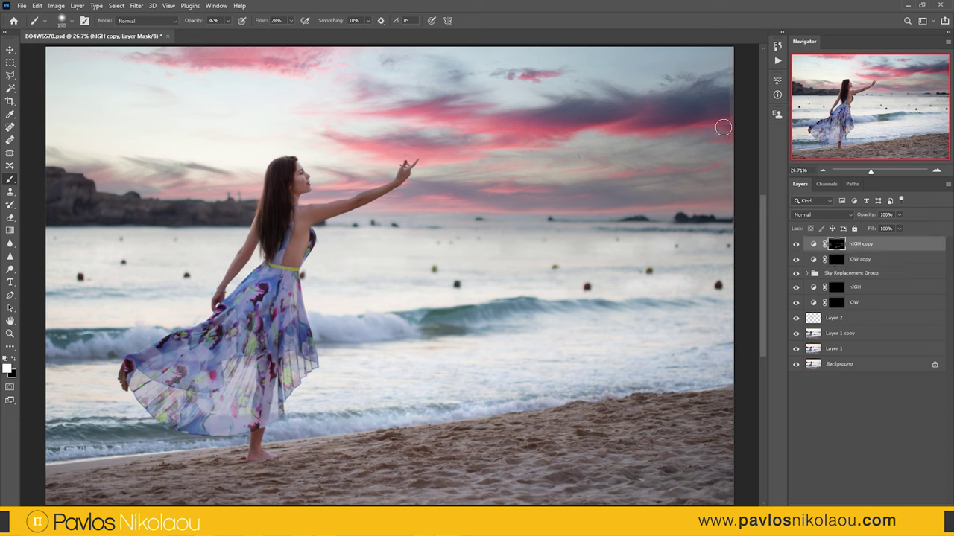
Step: Paint dodge-and-burn strokes over the sky and sand on the HIGH copy and LOW copy masks
key("bracketright")
key("alt+bracketleft")
key("bracketleft")
key("bracketleft")
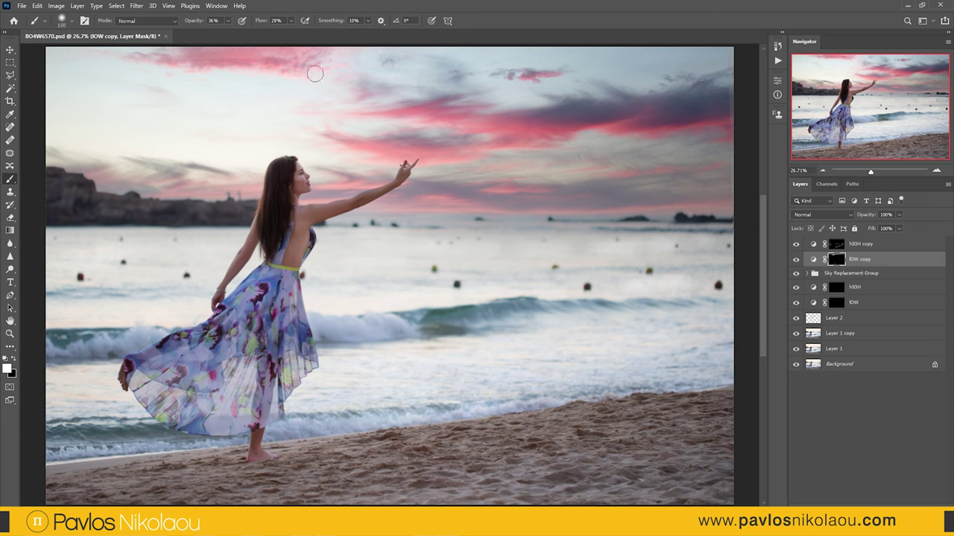
scroll(706, 112, "down", 2)
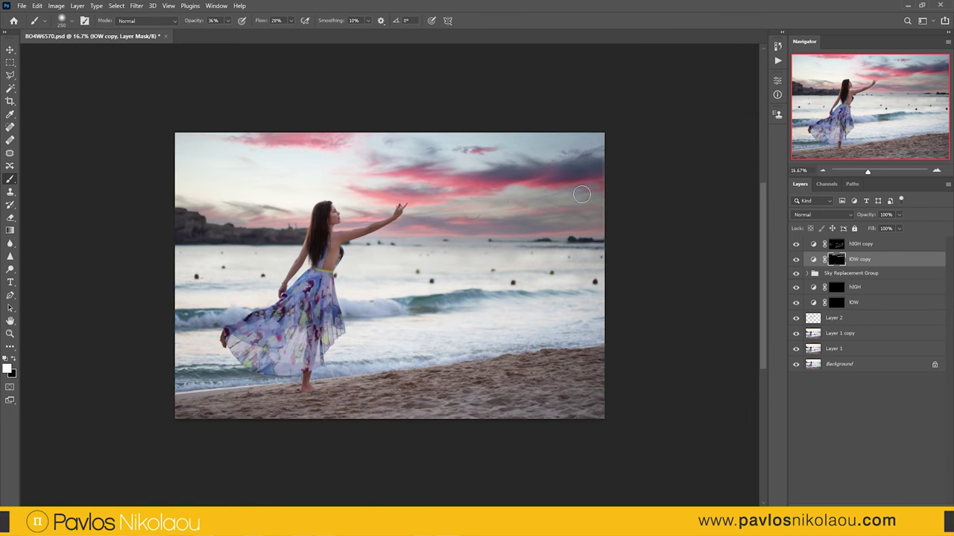
key("alt+bracketright")
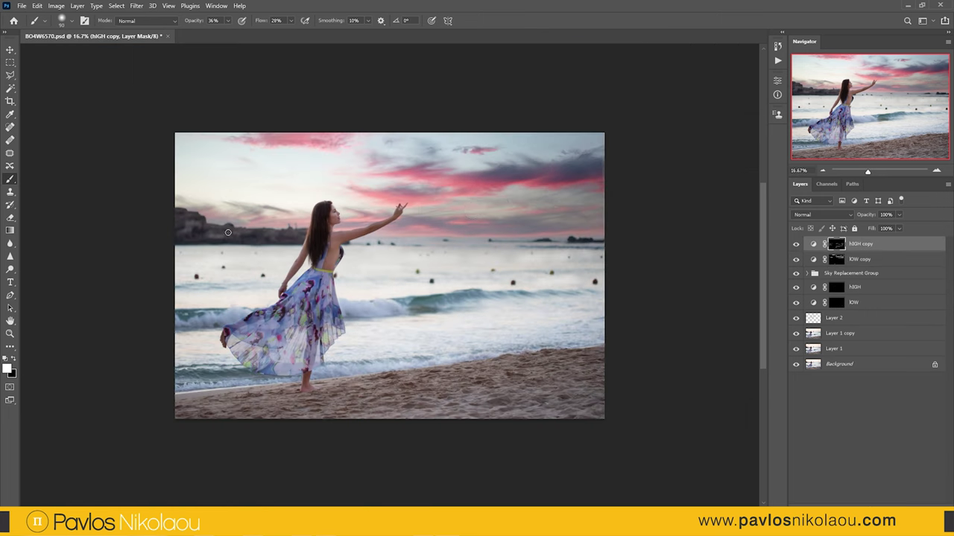
key("alt+bracketleft")
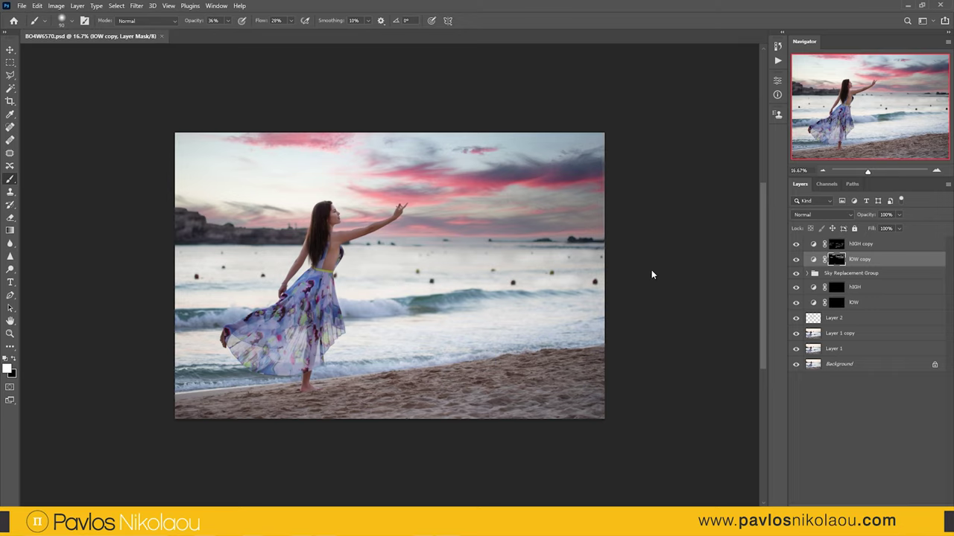
scroll(522, 295, "up", 3)
scroll(521, 295, "up", 2)
scroll(464, 127, "up", 5)
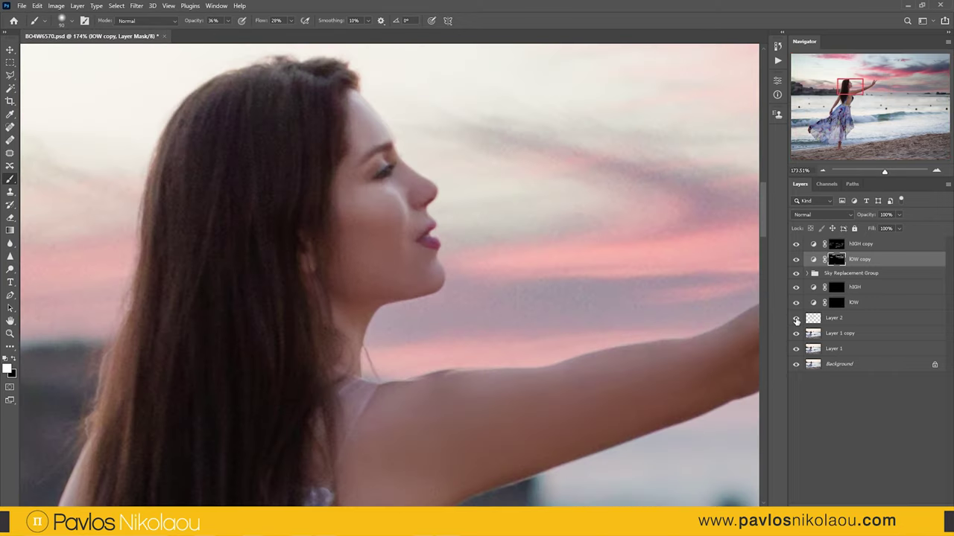
Step: Compare without the dodge-and-burn layers, then paint the HIGH copy mask at 20% along the hair's left edge
mouse_move(796, 318)
left_mouse_down()
mouse_move(797, 246)
mouse_move(796, 318)
left_mouse_up()
scroll(378, 230, "down", 6)
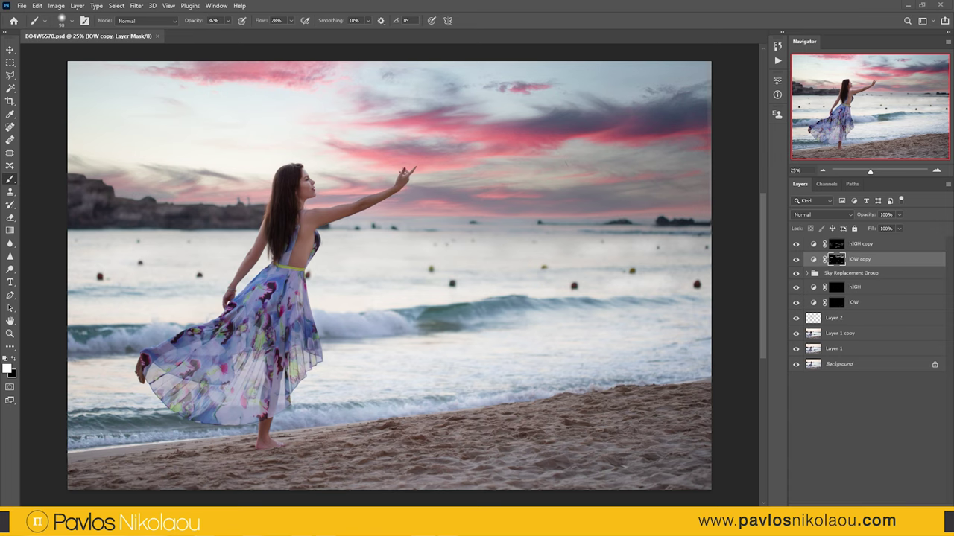
left_click(838, 244)
scroll(311, 189, "up", 5)
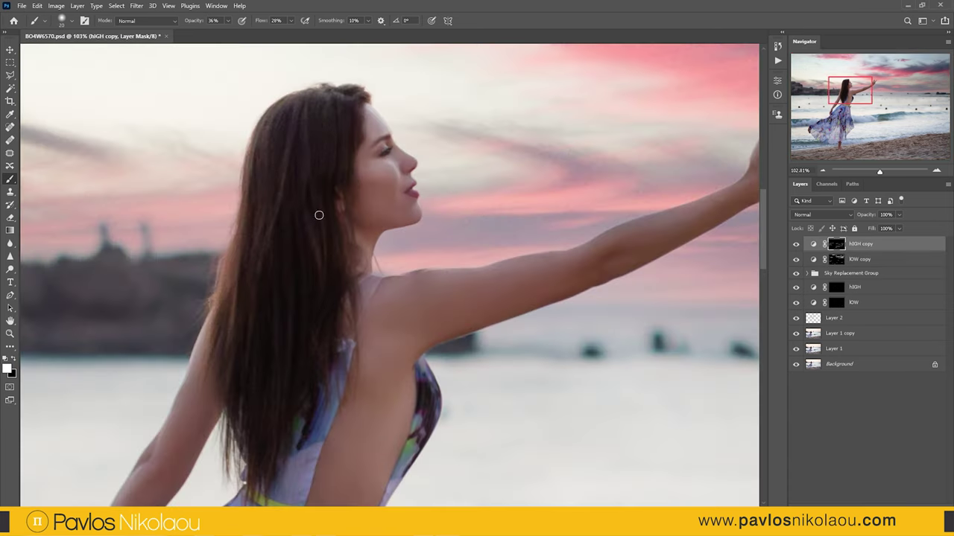
key("2")
left_click_drag(242, 205, 261, 119)
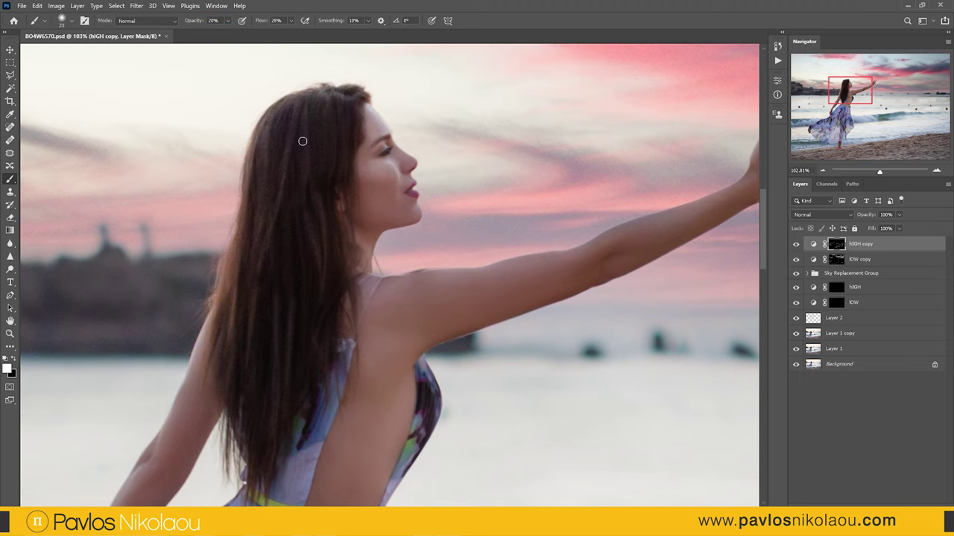
key("alt+bracketleft")
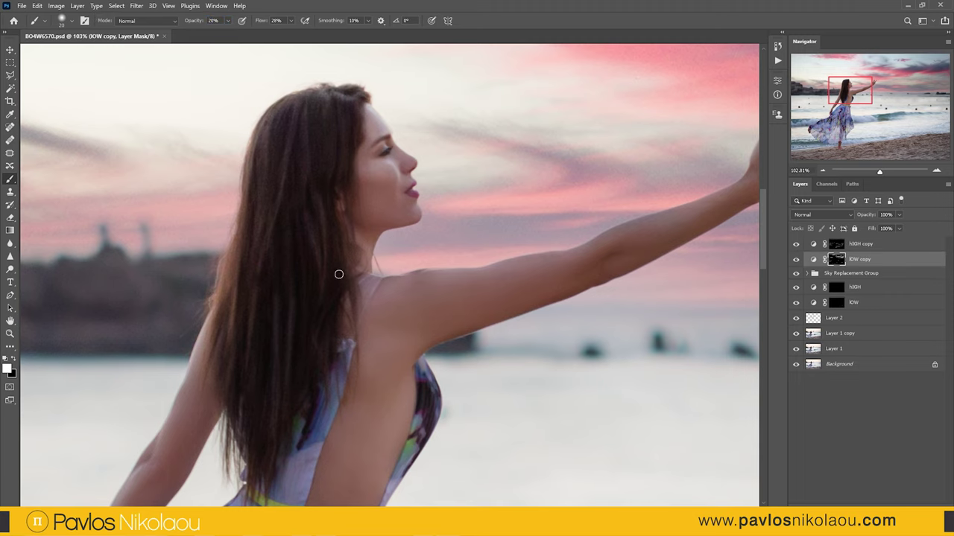
scroll(345, 252, "down", 5)
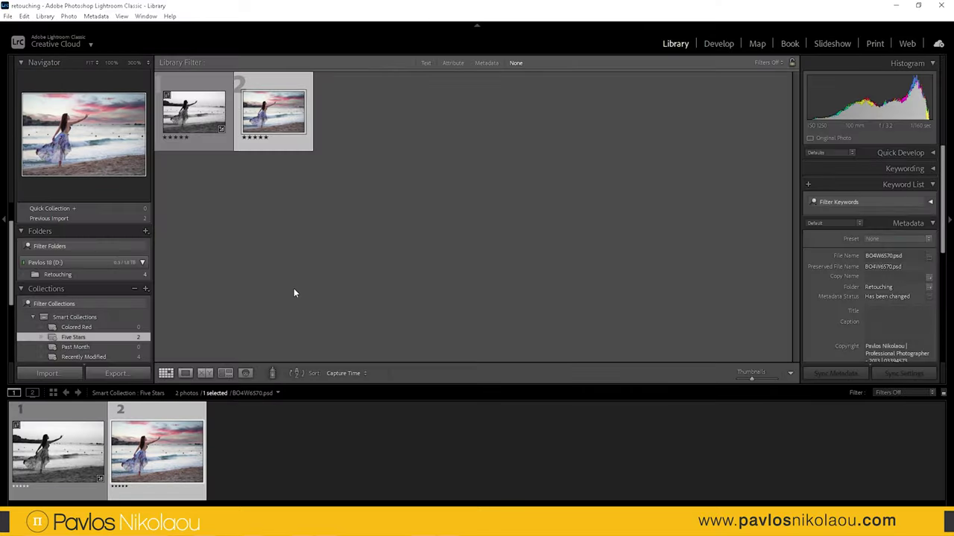
Step: Darken the photo's edges with a post-crop vignette of amount -21 and roundness -30
scroll(872, 283, "down", 15)
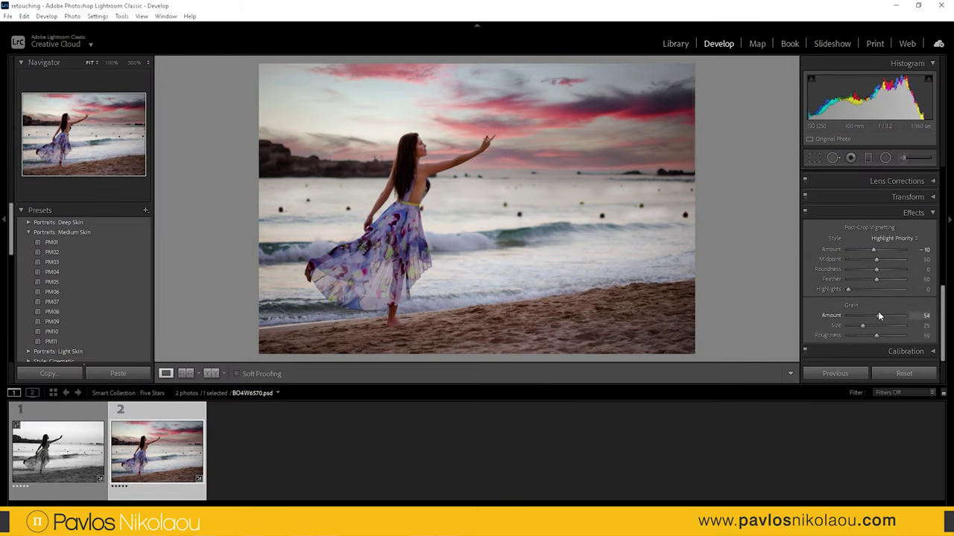
mouse_move(876, 249)
left_mouse_down()
mouse_move(897, 249)
mouse_move(871, 249)
left_mouse_up()
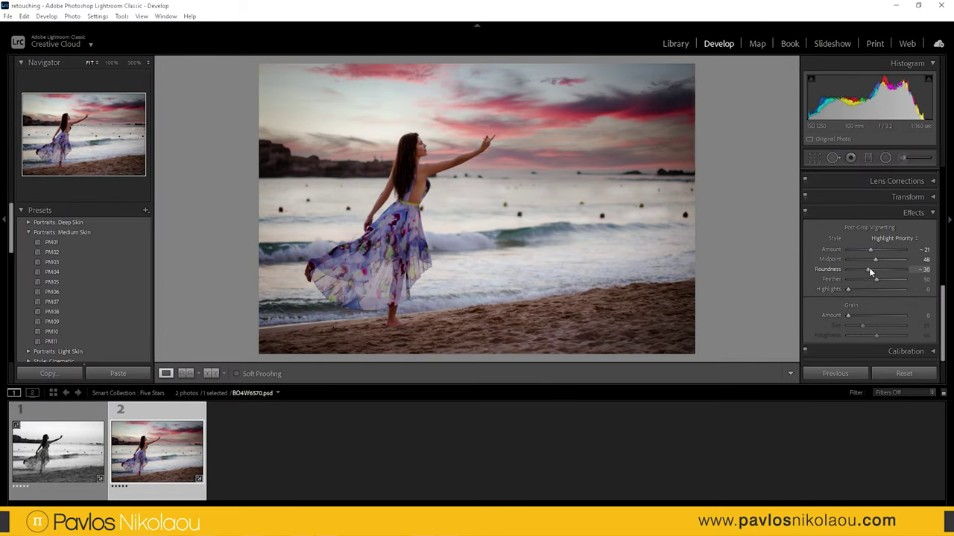